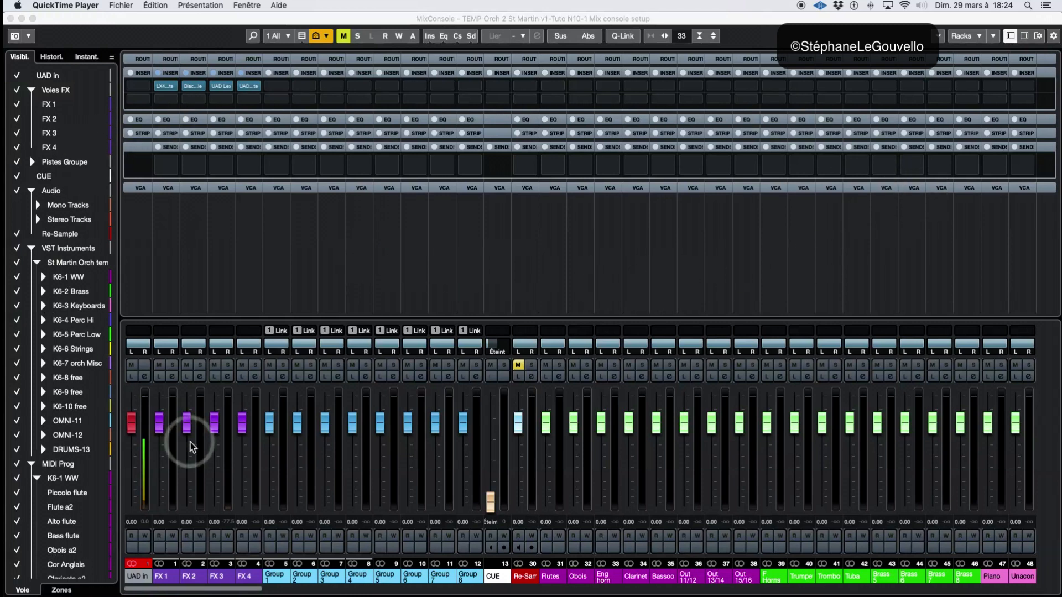
Assign the UAD in channel to the mixer's left zone and the Stereo Out channel to its right zone
{"action": "left_click_drag", "start_coordinate": [225, 592], "coordinate": [181, 590]}
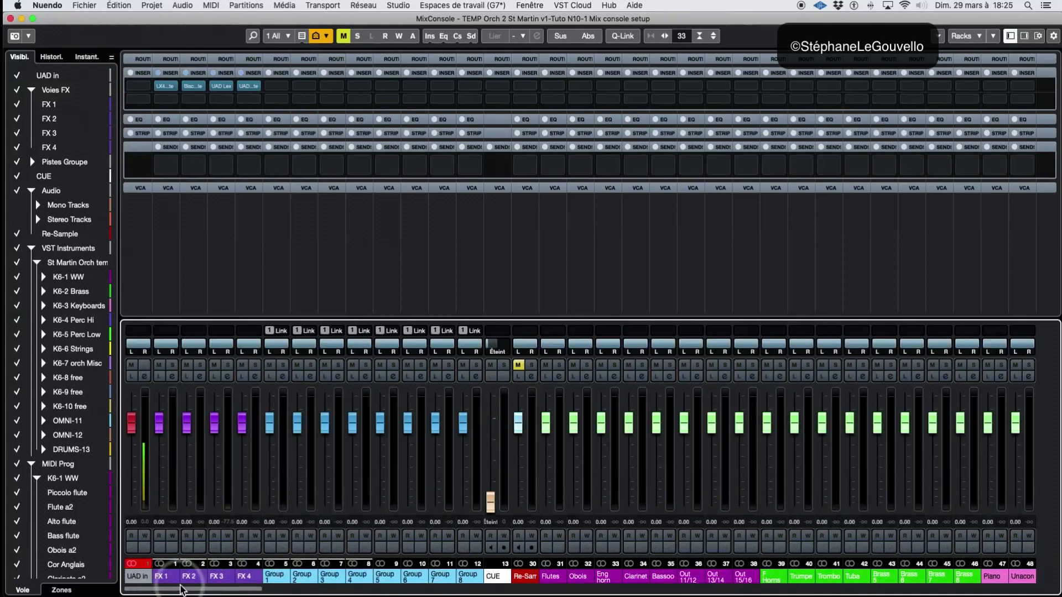
{"action": "left_click", "coordinate": [62, 591]}
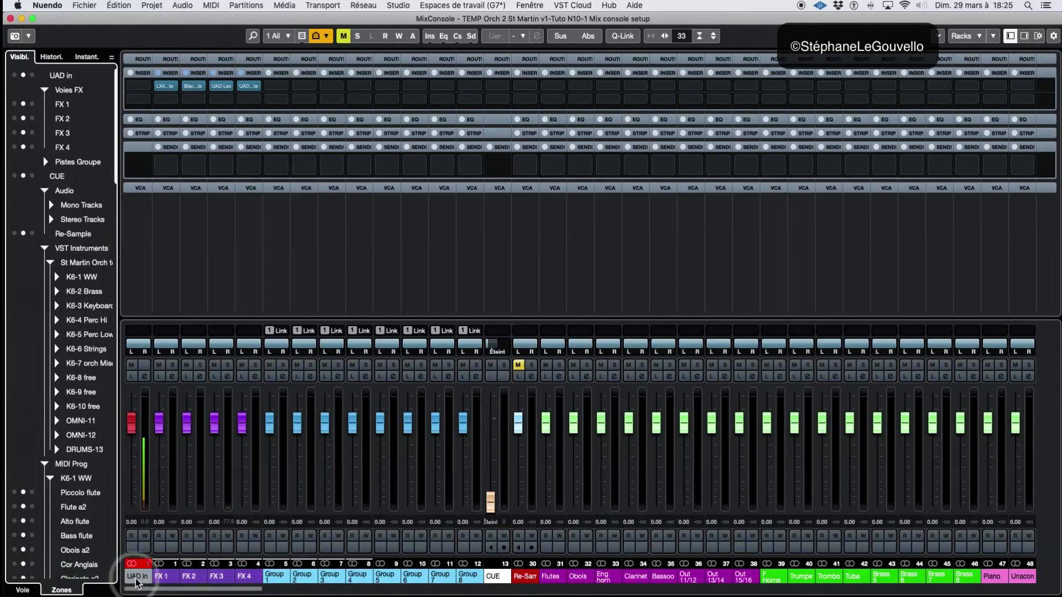
{"action": "left_click", "coordinate": [15, 76]}
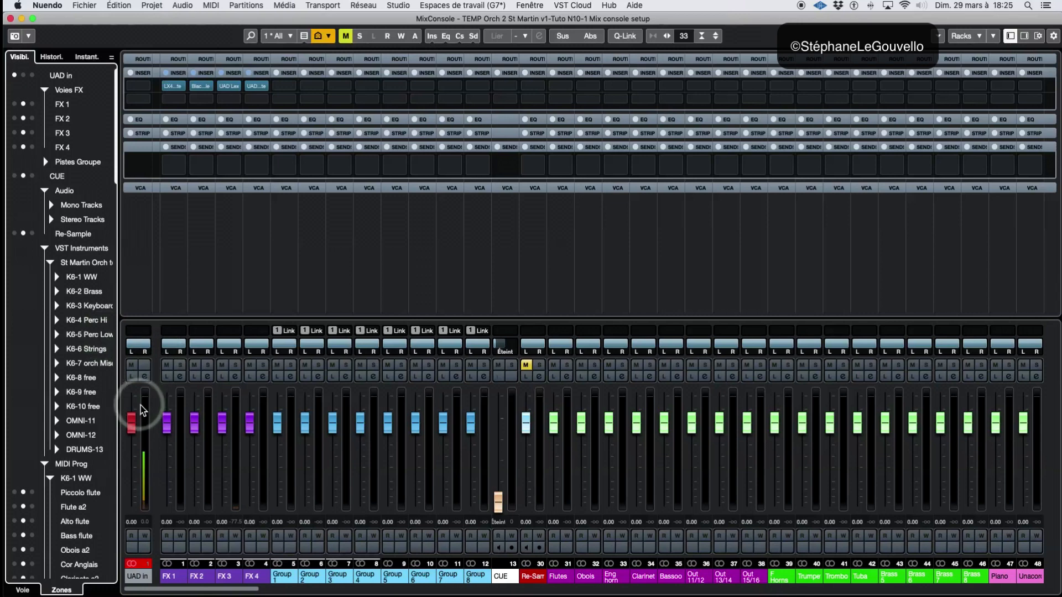
{"action": "scroll", "coordinate": [42, 532], "scroll_direction": "down", "scroll_amount": 10}
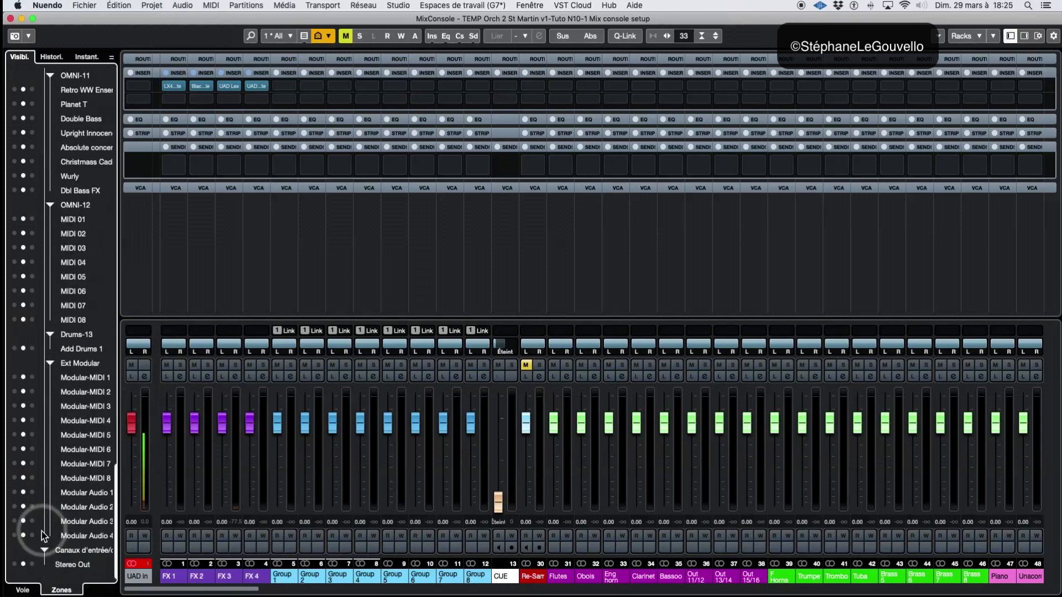
{"action": "left_click", "coordinate": [32, 565]}
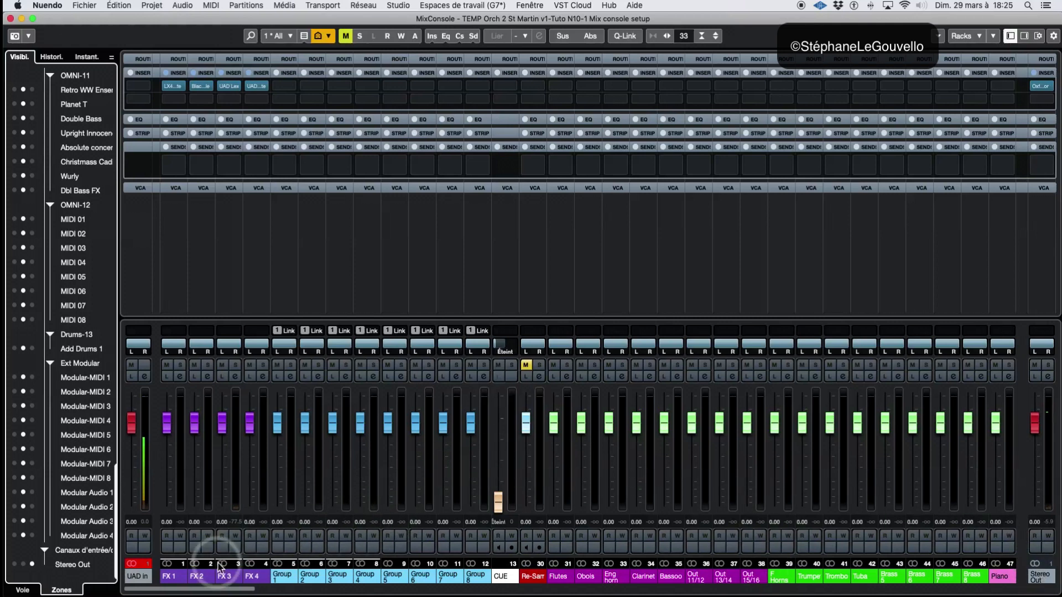
Update the All configuration with the new zone assignments
{"action": "left_click", "coordinate": [275, 39]}
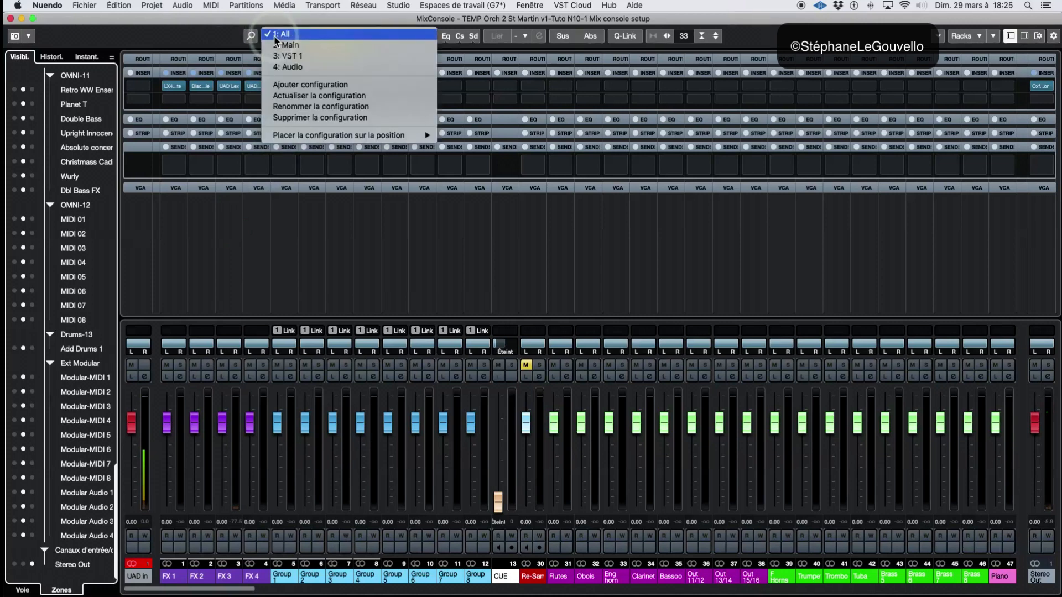
{"action": "left_click", "coordinate": [293, 99]}
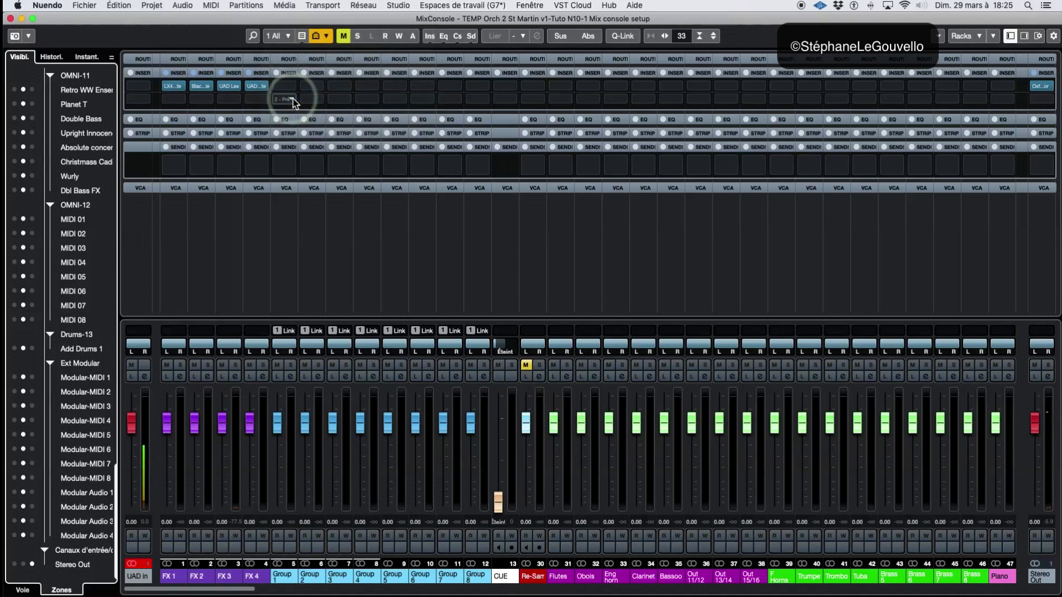
{"action": "left_click", "coordinate": [277, 36]}
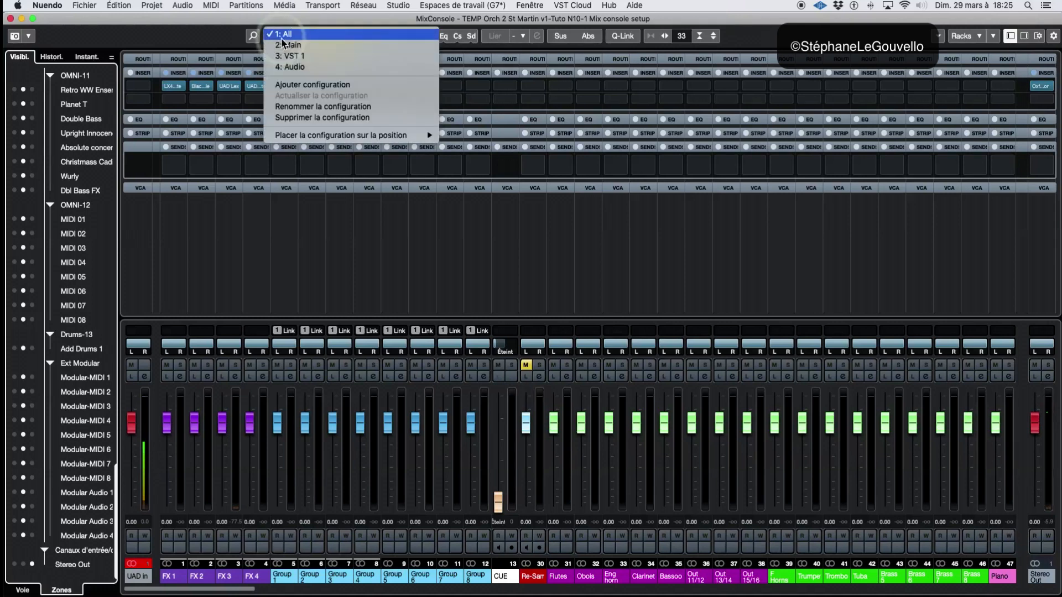
{"action": "left_click", "coordinate": [217, 35]}
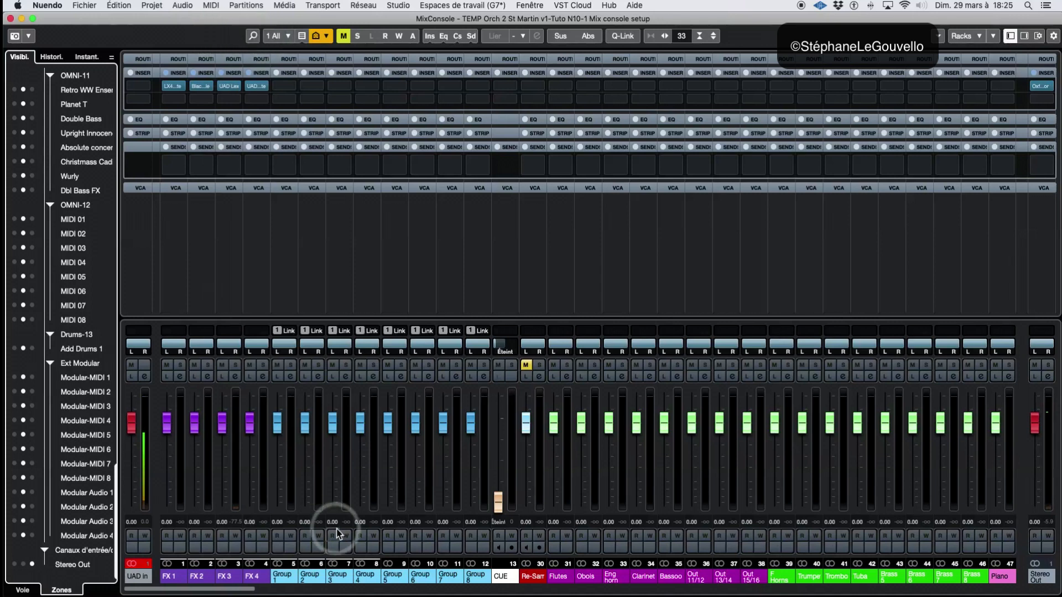
Filter out the sampler, MIDI, VCA fader and ReWire channel types and update the All configuration with this filter
{"action": "left_click_drag", "start_coordinate": [226, 592], "coordinate": [681, 592]}
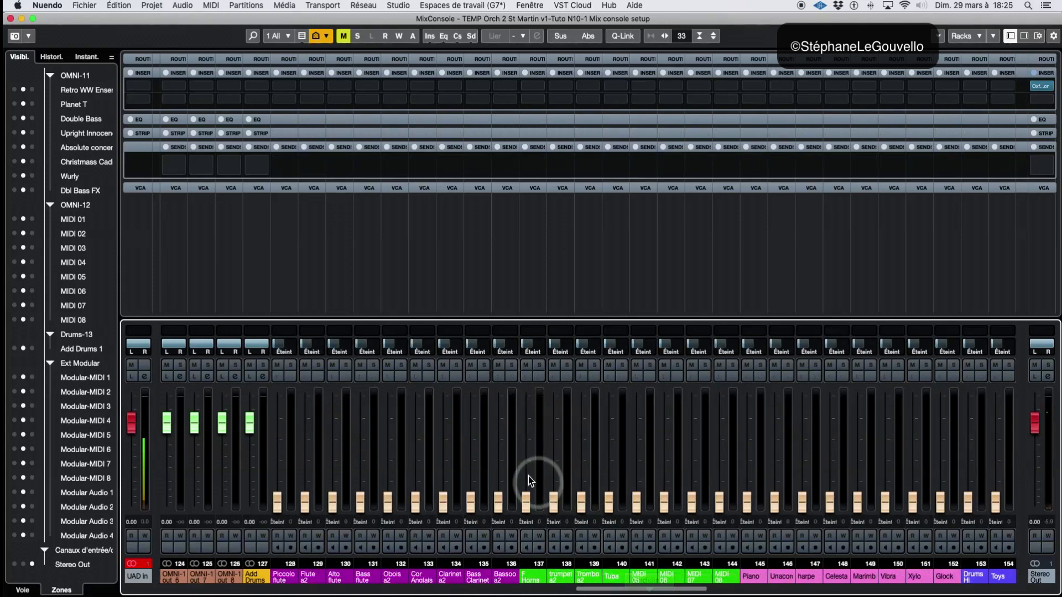
{"action": "left_click", "coordinate": [302, 37]}
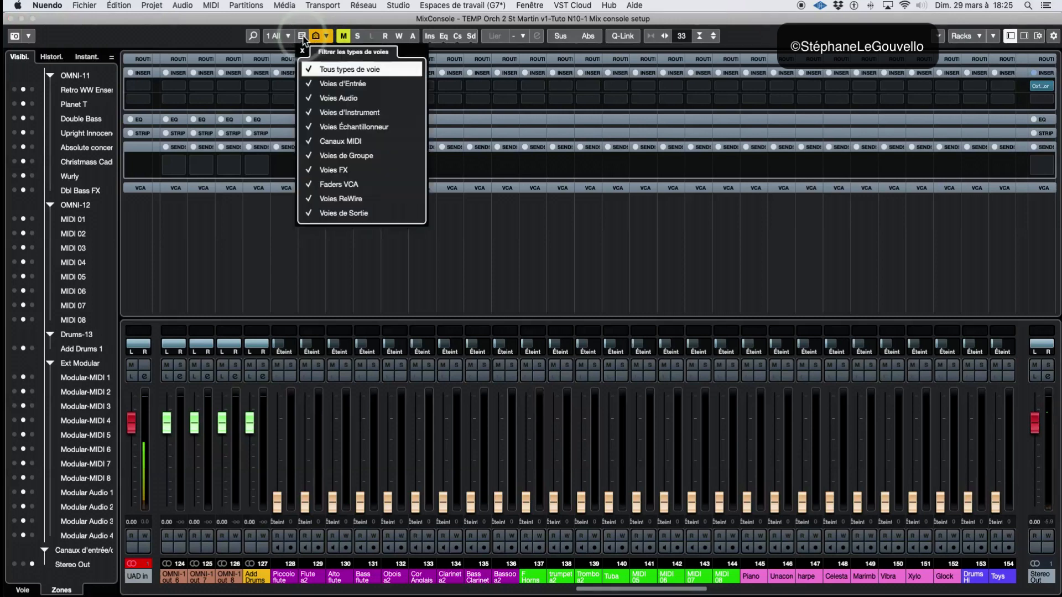
{"action": "left_click", "coordinate": [311, 146]}
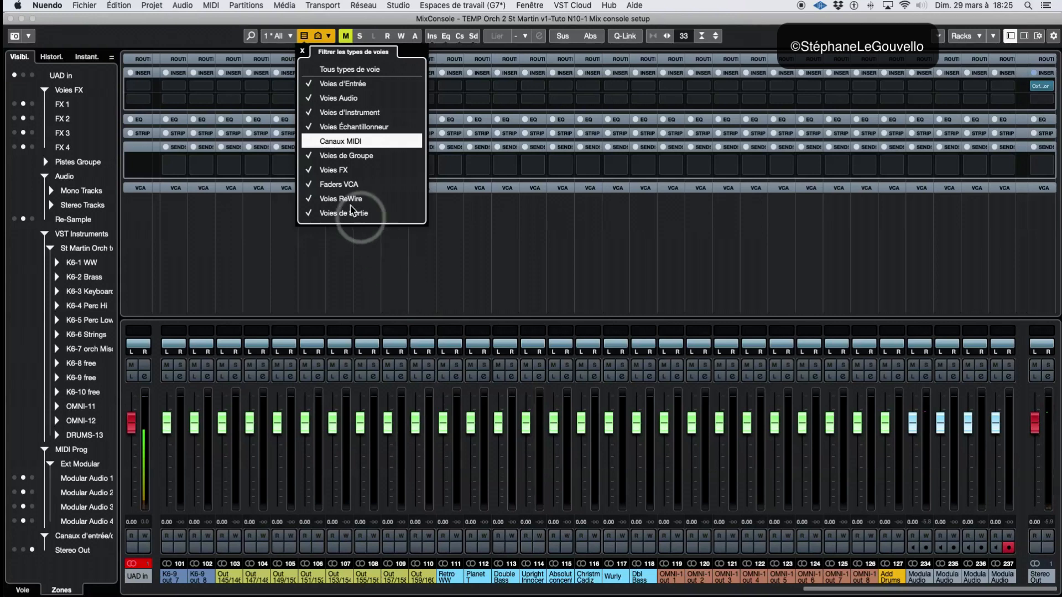
{"action": "left_click", "coordinate": [311, 186]}
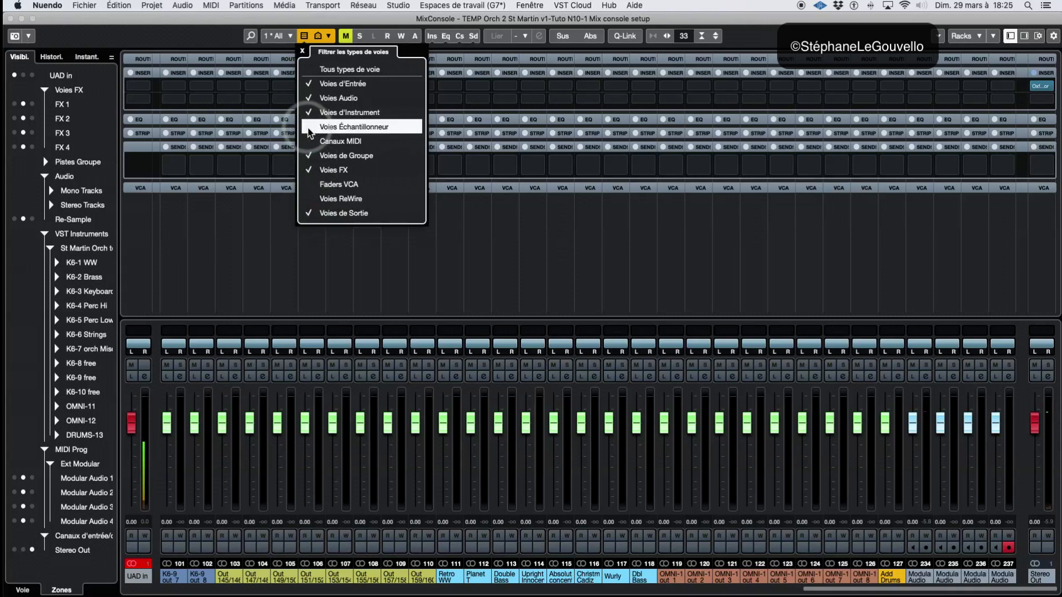
{"action": "left_click", "coordinate": [303, 52]}
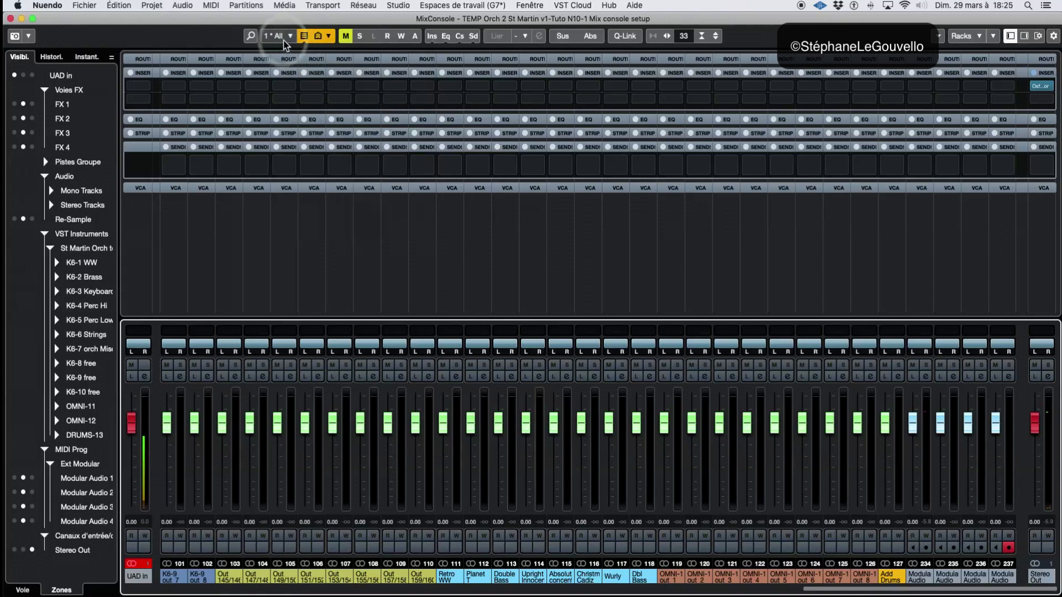
{"action": "left_click", "coordinate": [278, 36]}
{"action": "left_click", "coordinate": [290, 96]}
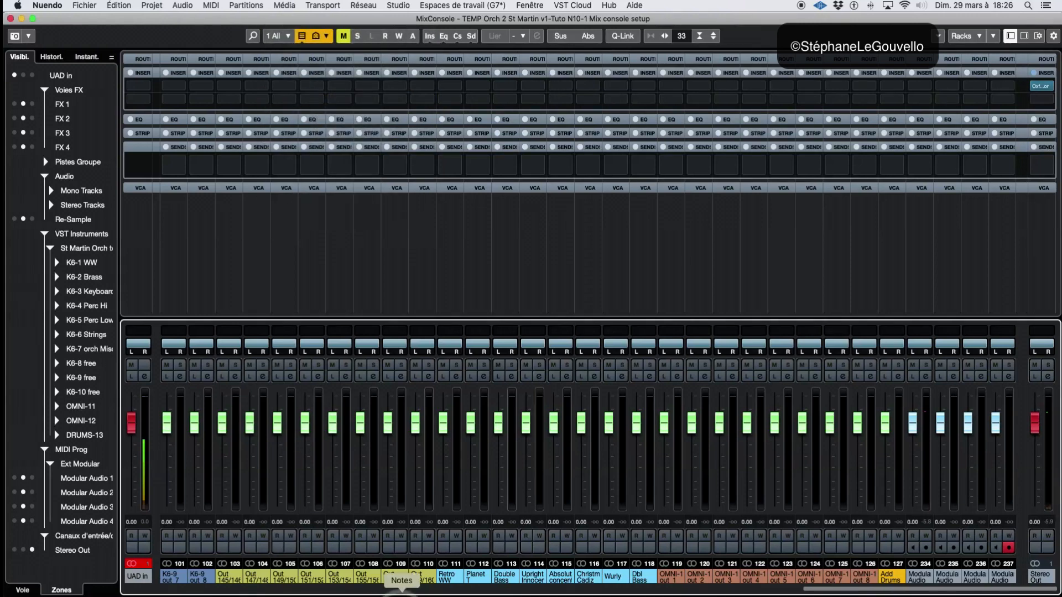
{"action": "left_click", "coordinate": [417, 414]}
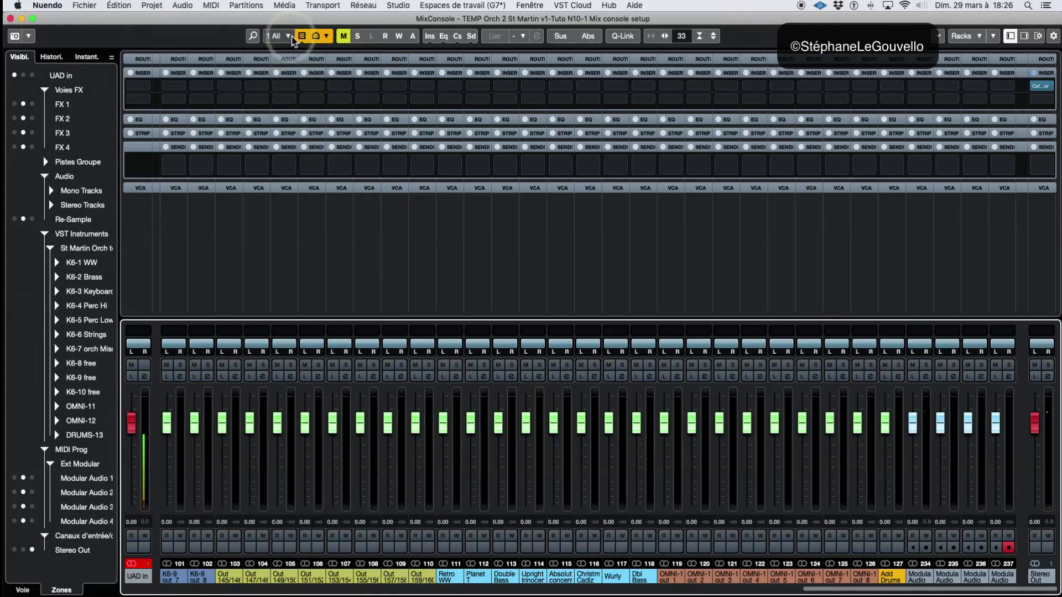
Recall the Main, VST 1 and Audio configurations in turn to review their channels and zones
{"action": "left_click", "coordinate": [289, 37]}
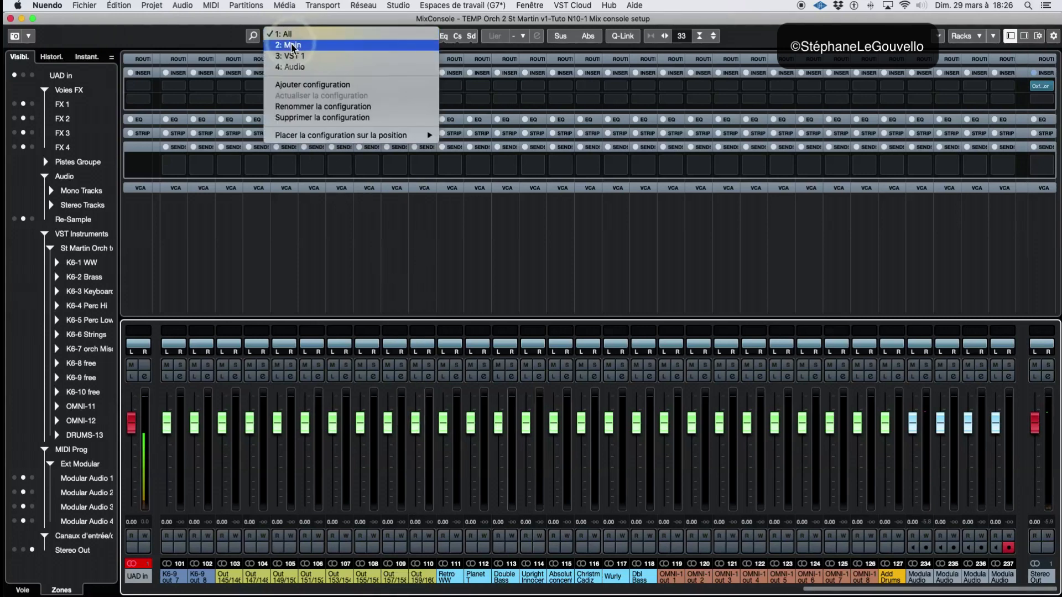
{"action": "left_click", "coordinate": [292, 45]}
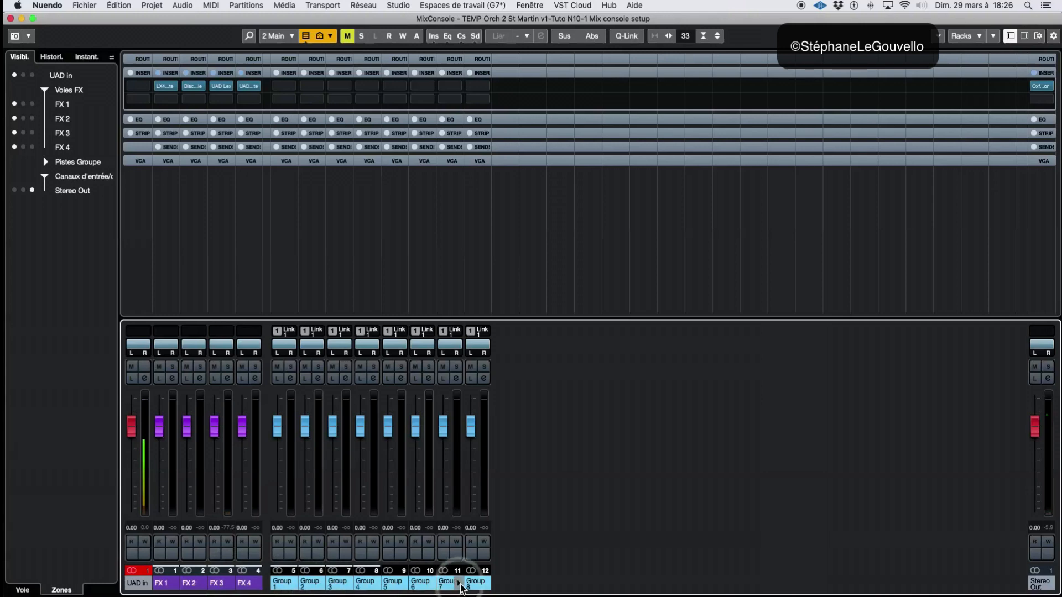
{"action": "left_click", "coordinate": [276, 36]}
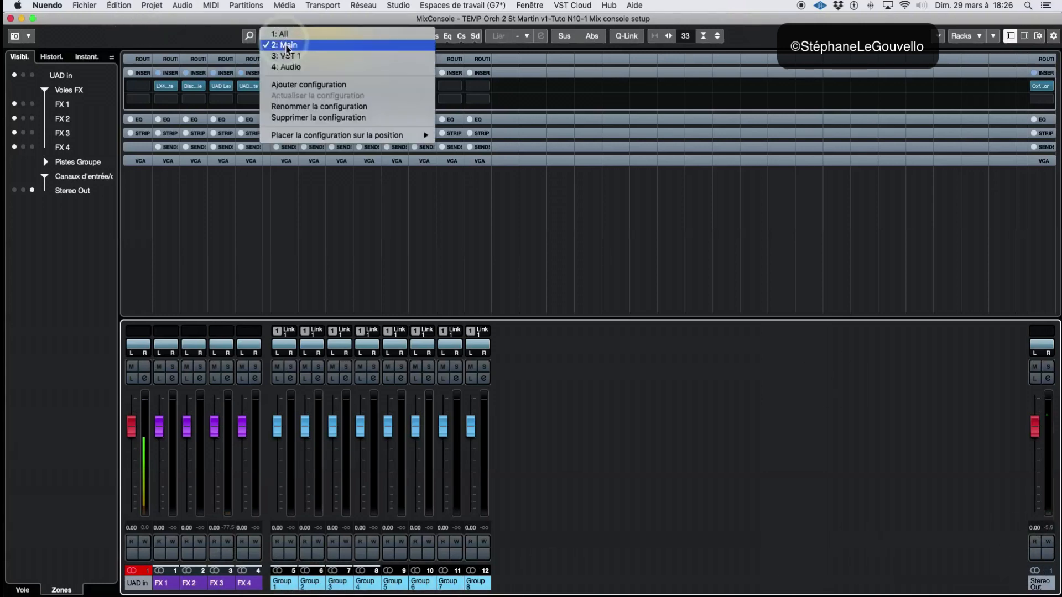
{"action": "left_click", "coordinate": [292, 60]}
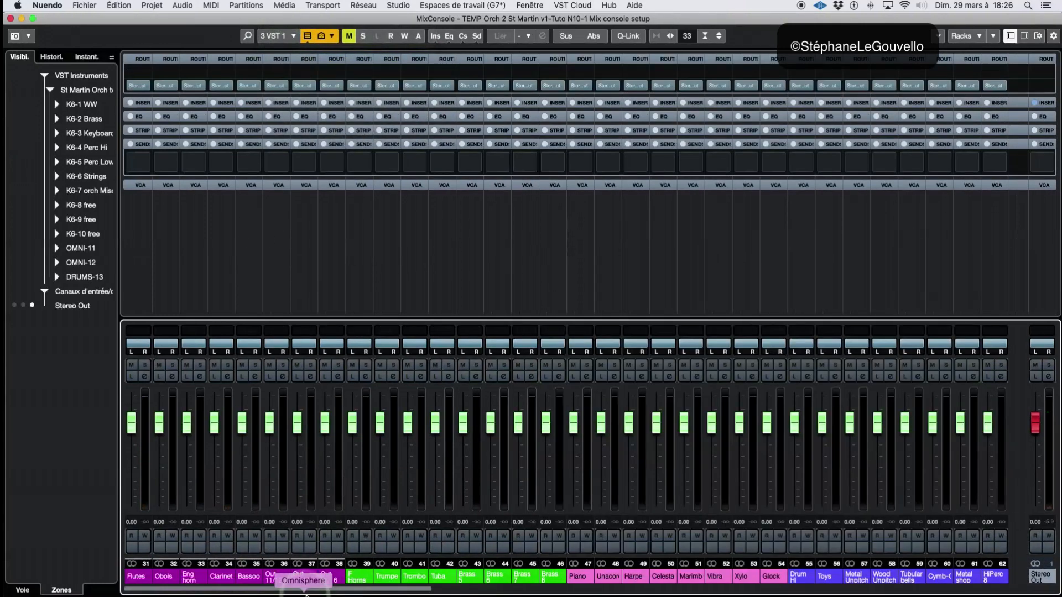
{"action": "left_click_drag", "start_coordinate": [307, 592], "coordinate": [144, 592]}
{"action": "left_click", "coordinate": [279, 36]}
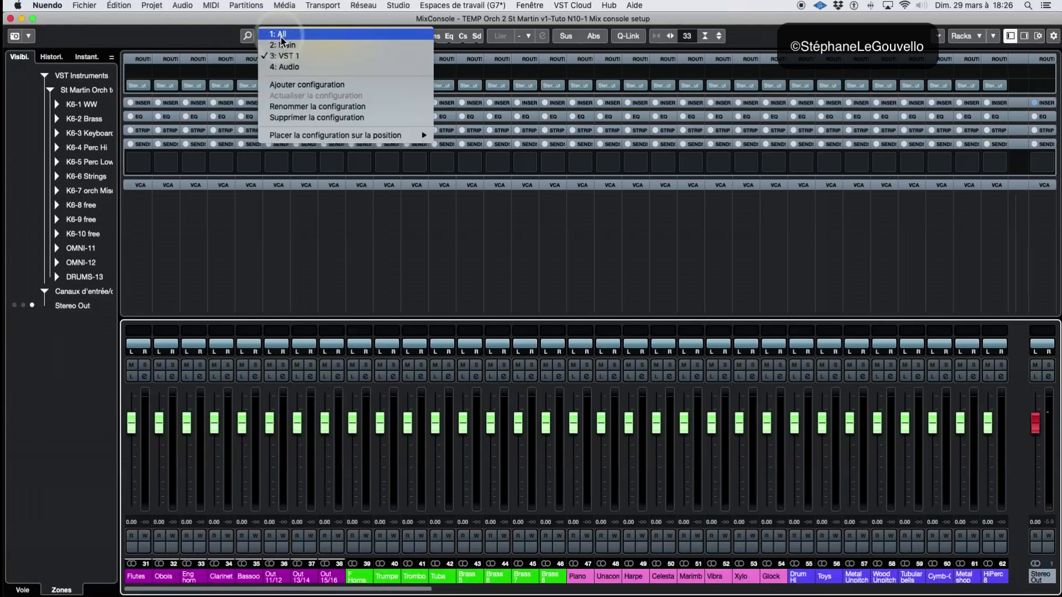
{"action": "left_click", "coordinate": [284, 67]}
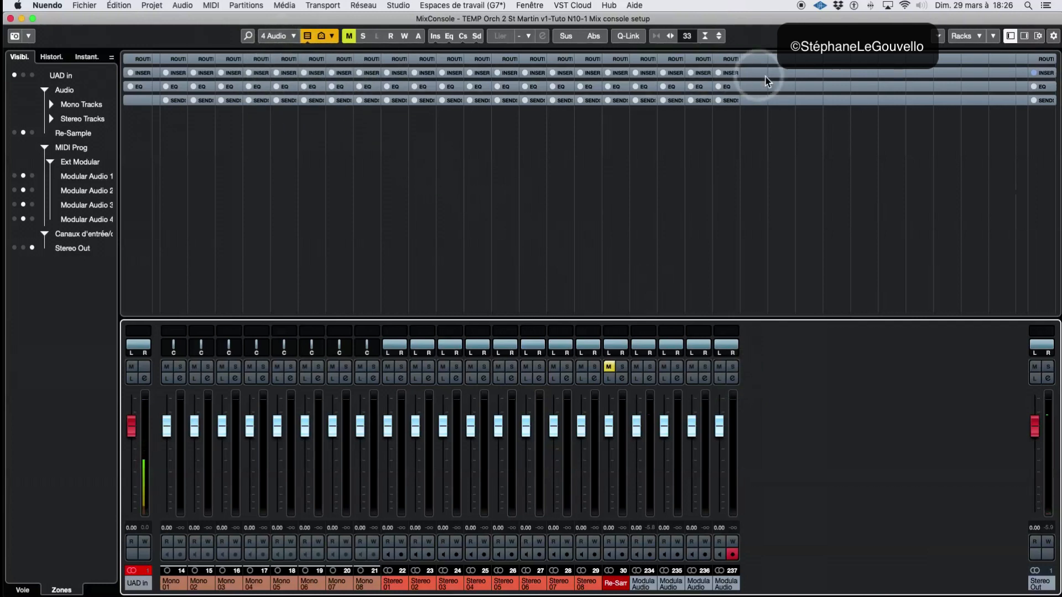
Expand the Routing rack in the Audio configuration, and recall VST 1 and Audio to test whether the rack state is stored
{"action": "left_click", "coordinate": [758, 59]}
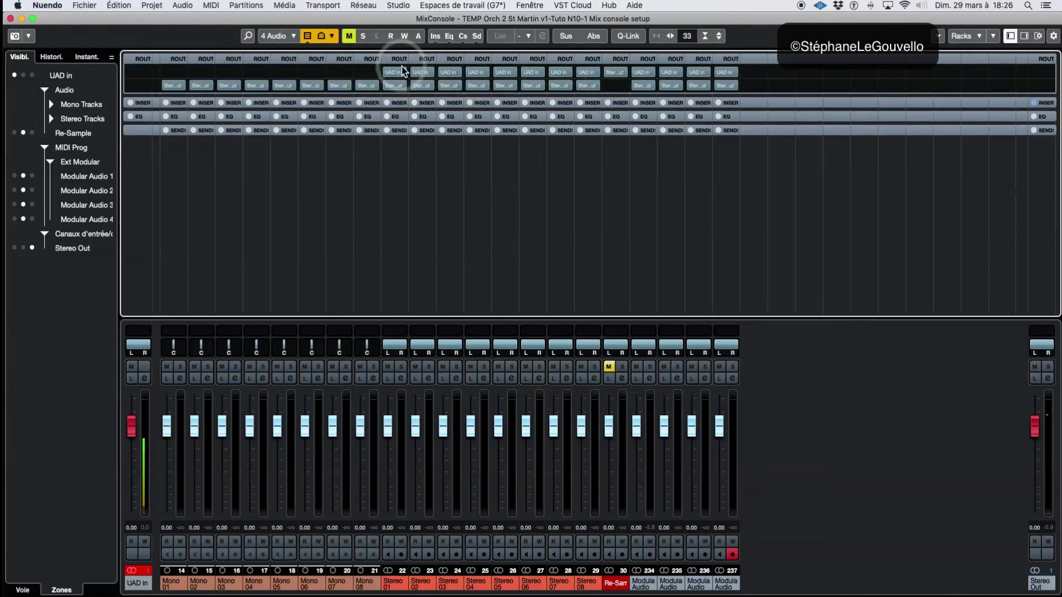
{"action": "left_click", "coordinate": [279, 37]}
{"action": "left_click", "coordinate": [282, 51]}
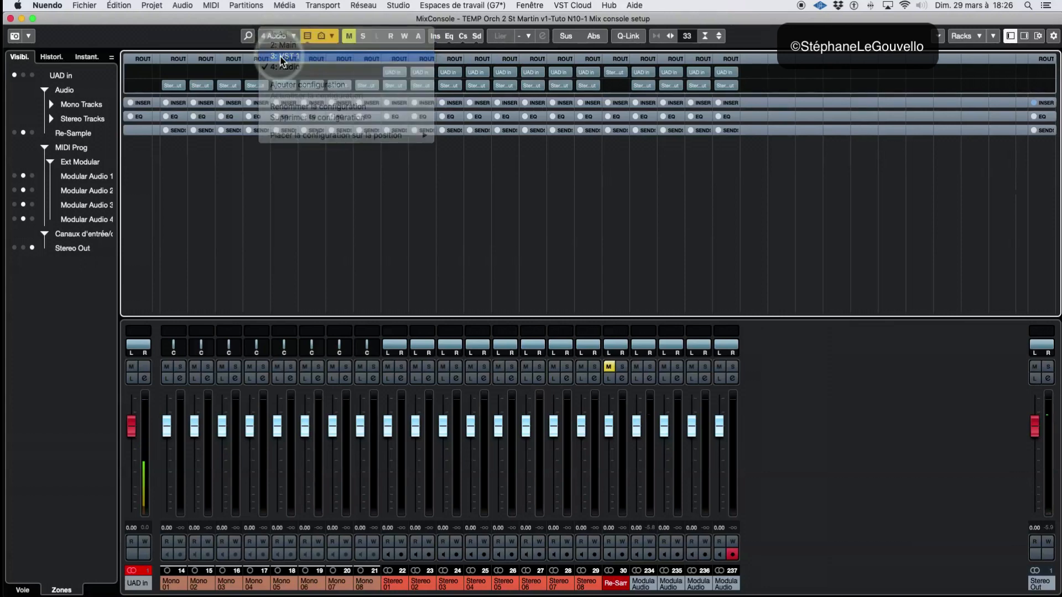
{"action": "left_click", "coordinate": [279, 36]}
{"action": "left_click", "coordinate": [283, 60]}
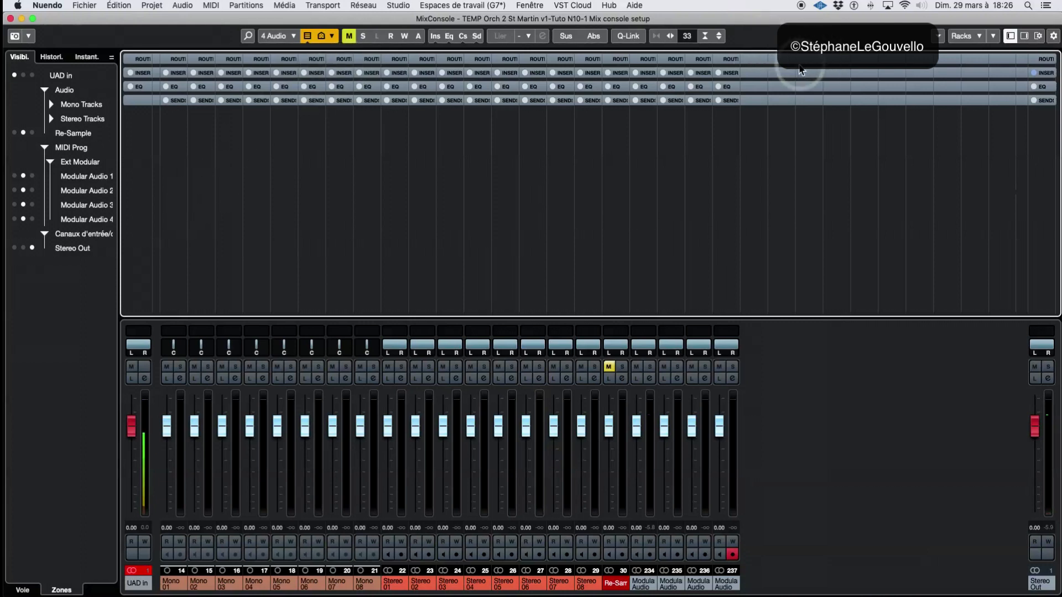
Expand the Routing rack, switch the Stereo Out channel's visibility off and on, and update the Audio configuration
{"action": "left_click", "coordinate": [782, 59]}
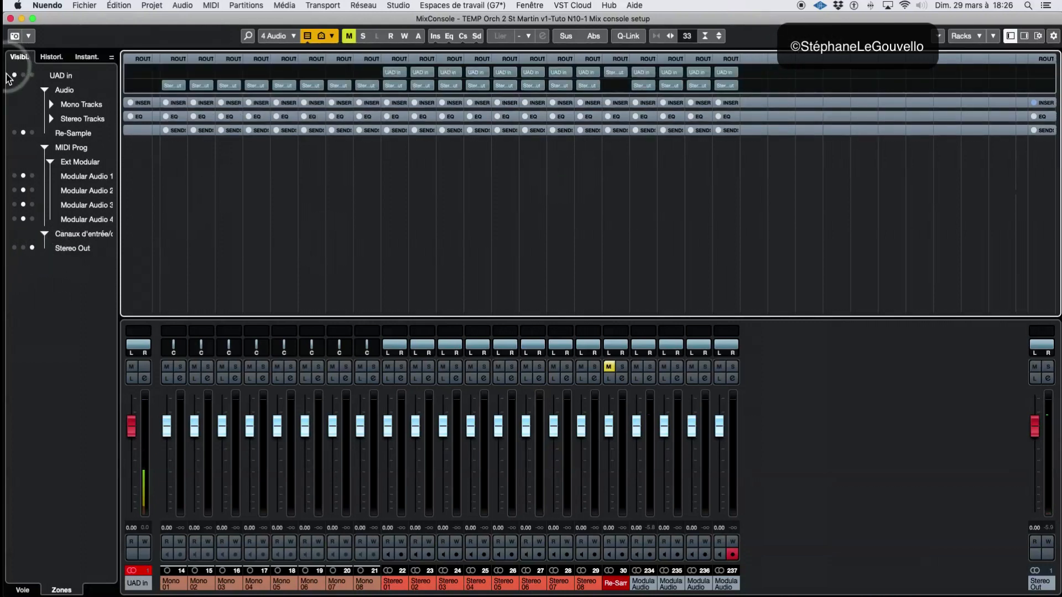
{"action": "left_click", "coordinate": [25, 590]}
{"action": "left_click", "coordinate": [16, 249]}
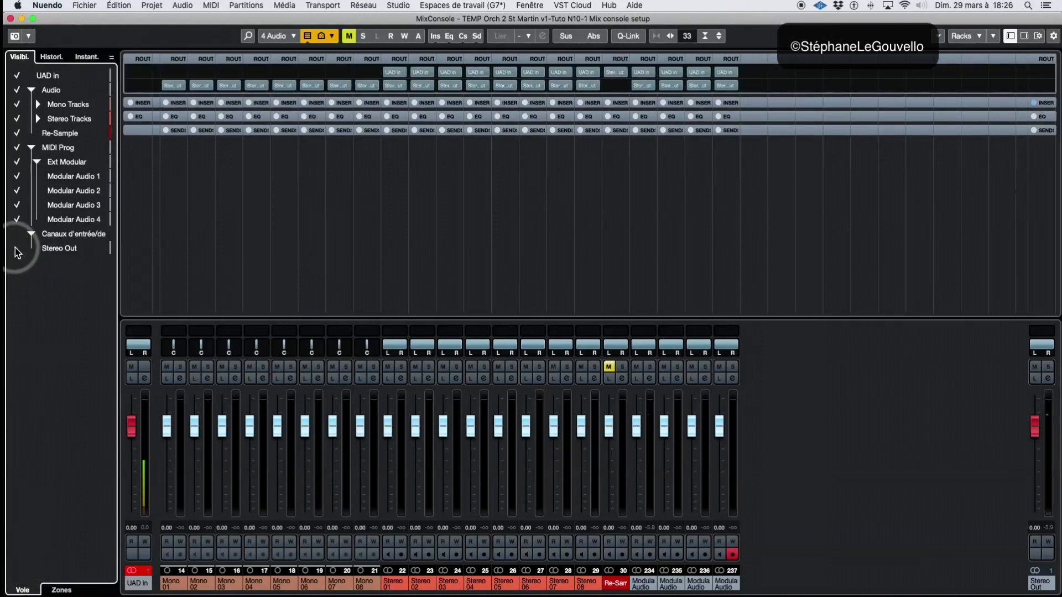
{"action": "left_click", "coordinate": [16, 248]}
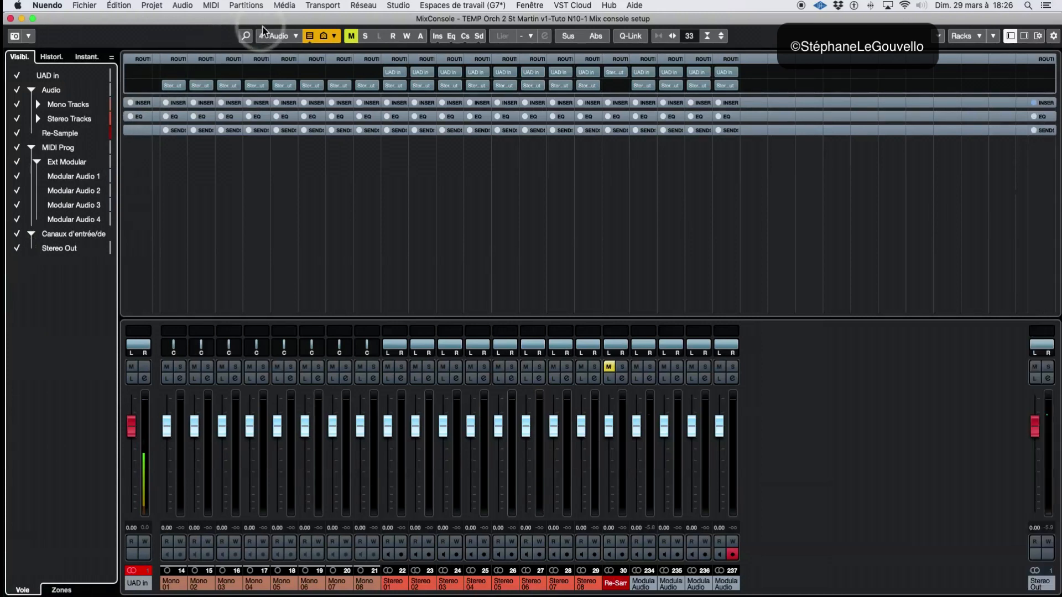
{"action": "right_click", "coordinate": [275, 36]}
{"action": "left_click", "coordinate": [273, 36]}
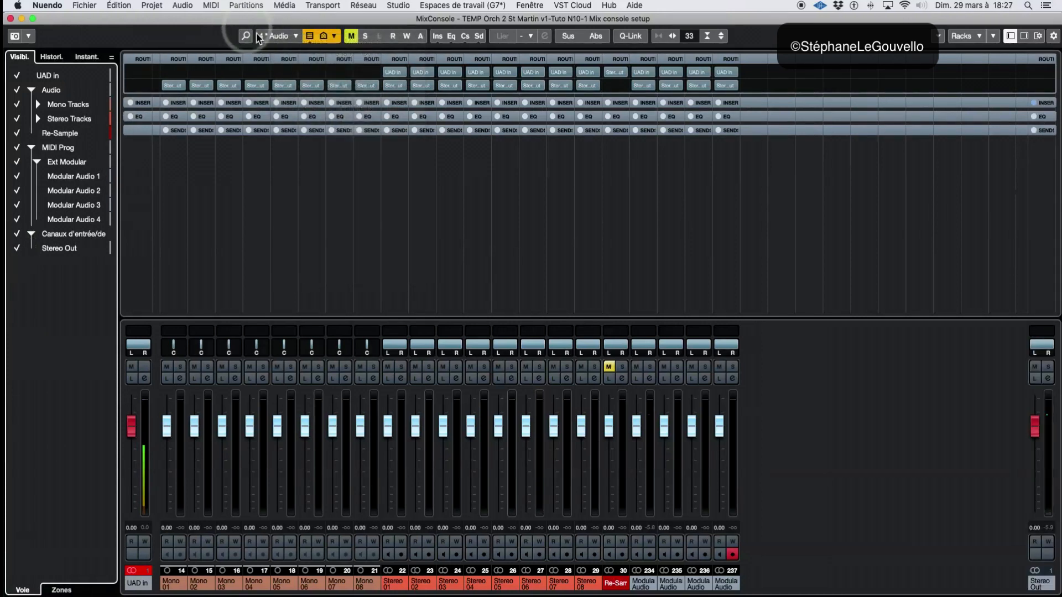
{"action": "left_click", "coordinate": [274, 36]}
{"action": "left_click", "coordinate": [282, 95]}
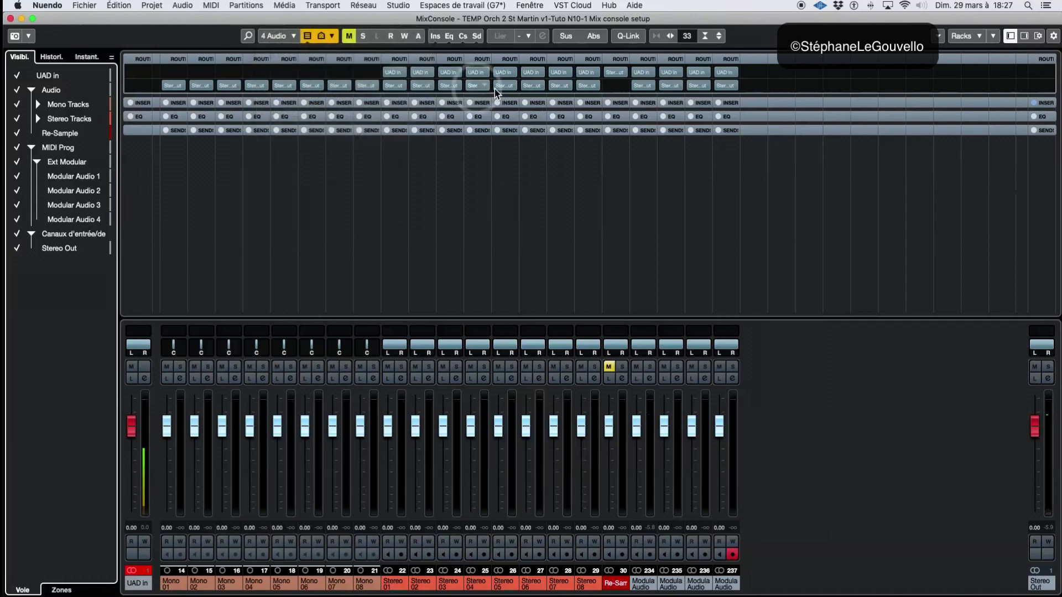
Collapse the Routing rack of the Audio configuration and open the configuration list
{"action": "left_click", "coordinate": [757, 61]}
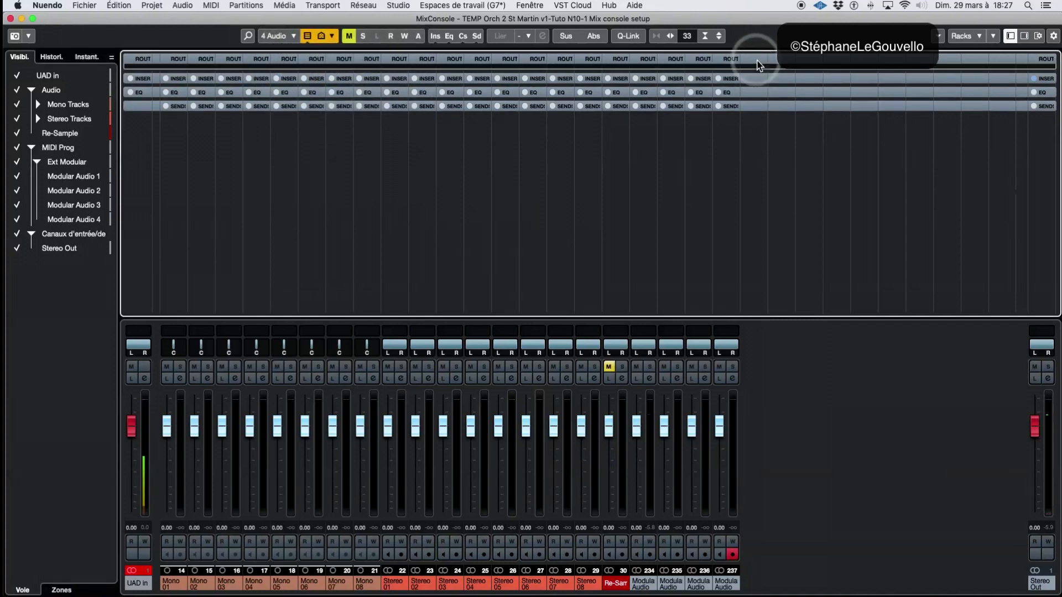
{"action": "left_click", "coordinate": [271, 38]}
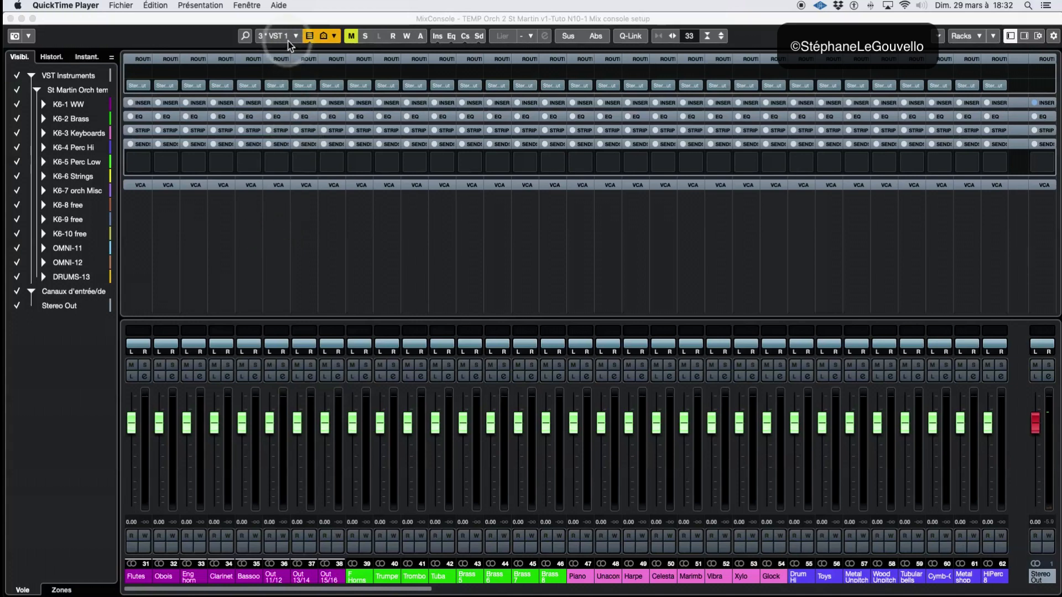
Update the VST 1 configuration and switch to the Audio configuration
{"action": "left_click", "coordinate": [279, 35]}
{"action": "left_click", "coordinate": [291, 95]}
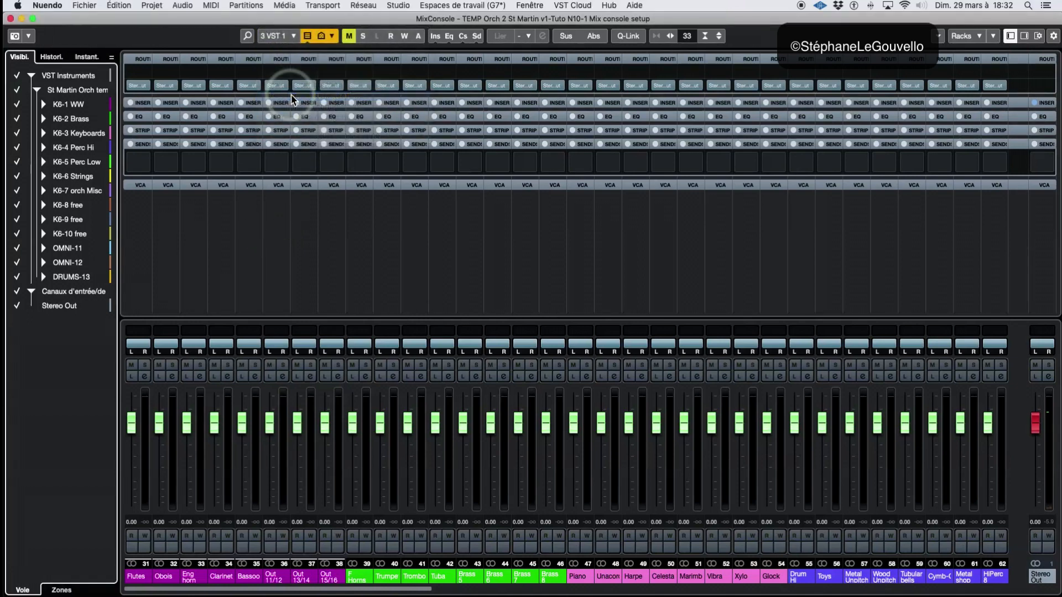
{"action": "left_click", "coordinate": [274, 36]}
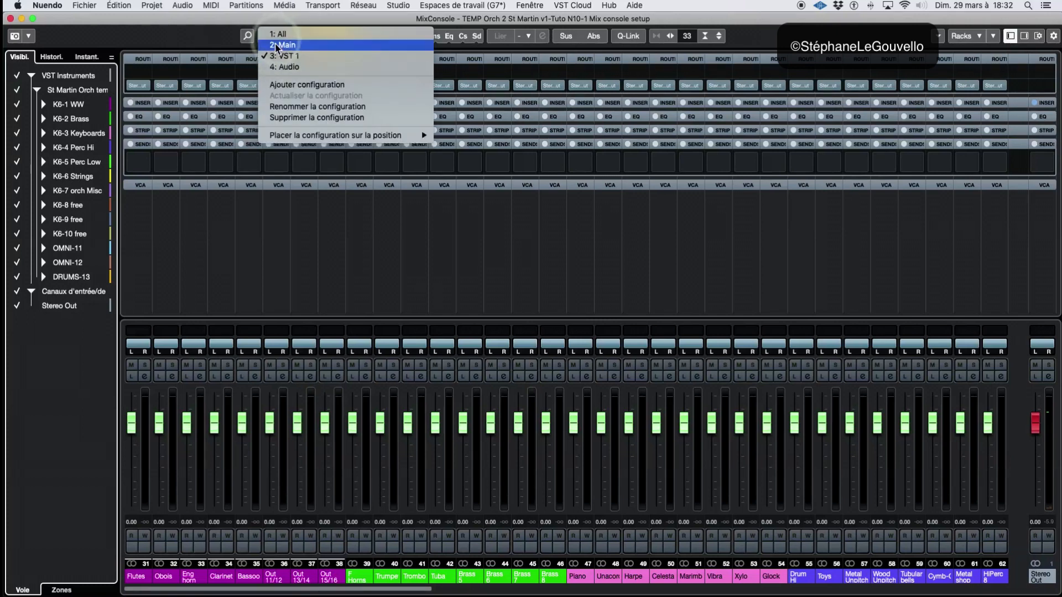
{"action": "left_click", "coordinate": [283, 68]}
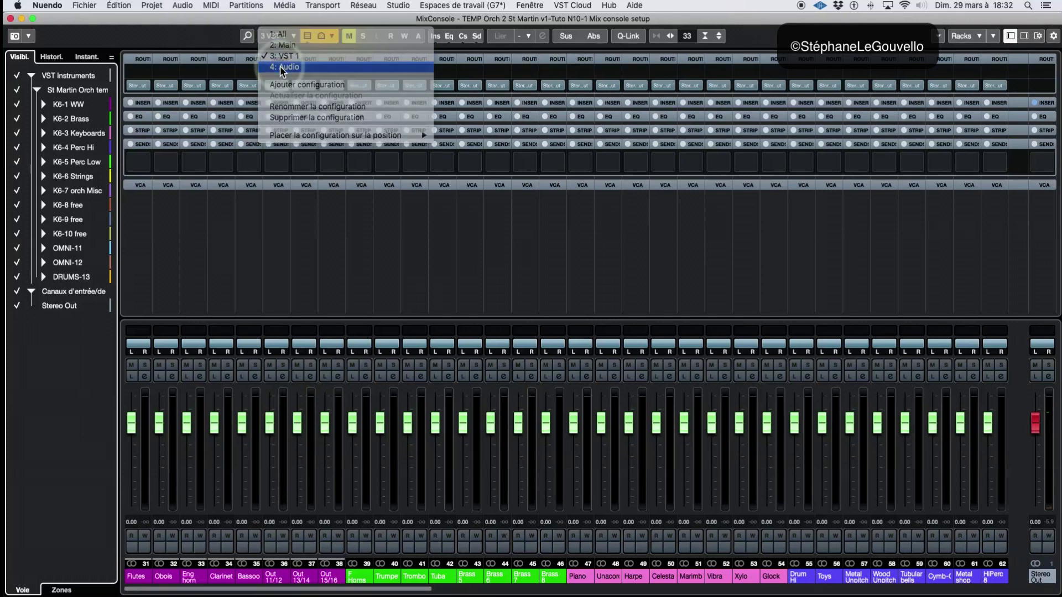
Place the Audio configuration at position 1 in the configuration order
{"action": "left_click", "coordinate": [273, 35]}
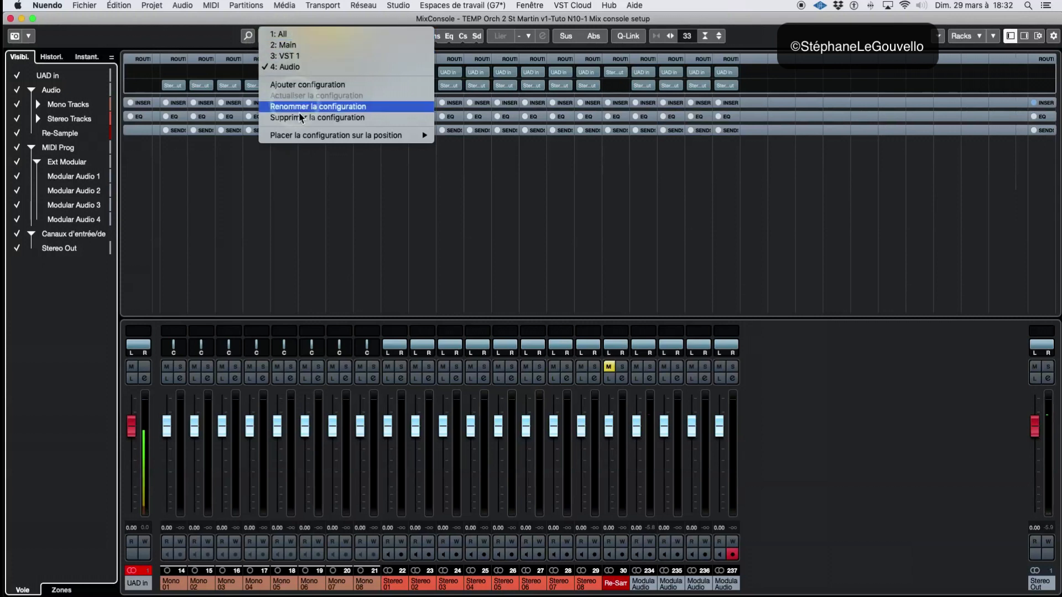
{"action": "mouse_move", "coordinate": [409, 136]}
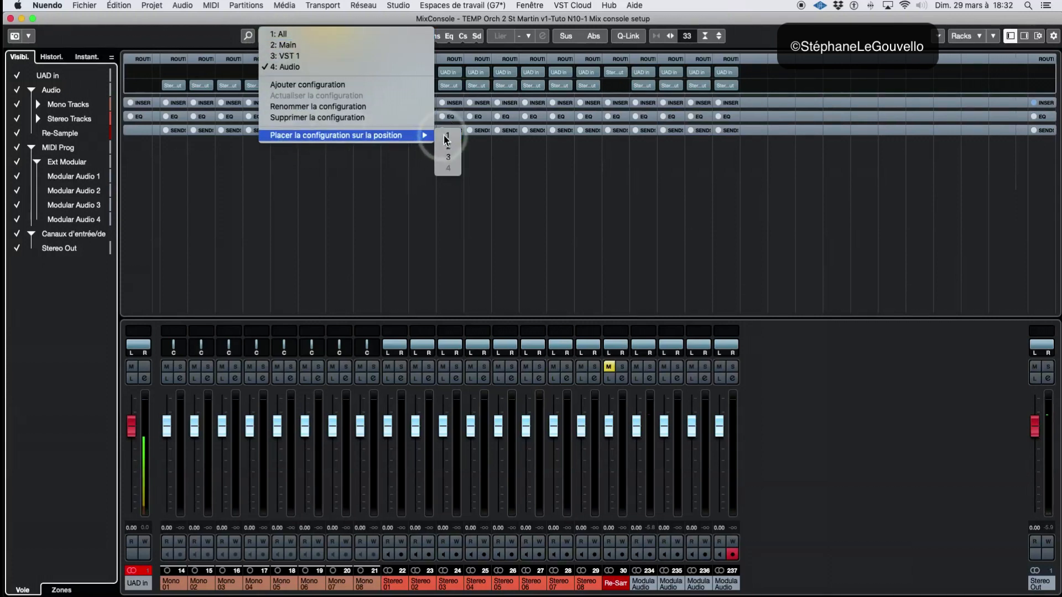
{"action": "left_click", "coordinate": [446, 137]}
Rename the Audio configuration as "Audio edit"
{"action": "left_click", "coordinate": [292, 40]}
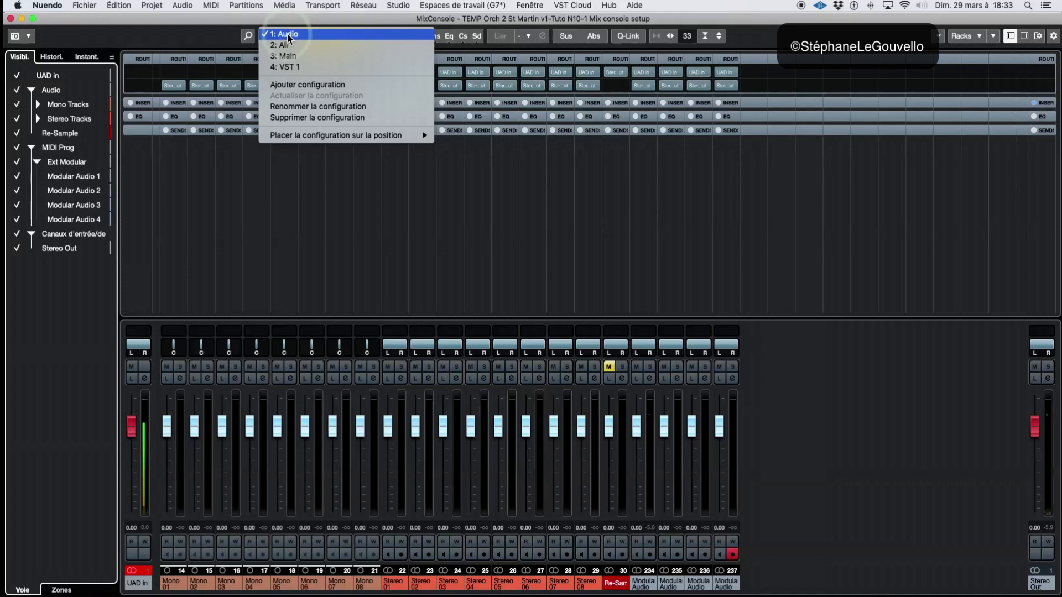
{"action": "left_click", "coordinate": [308, 110]}
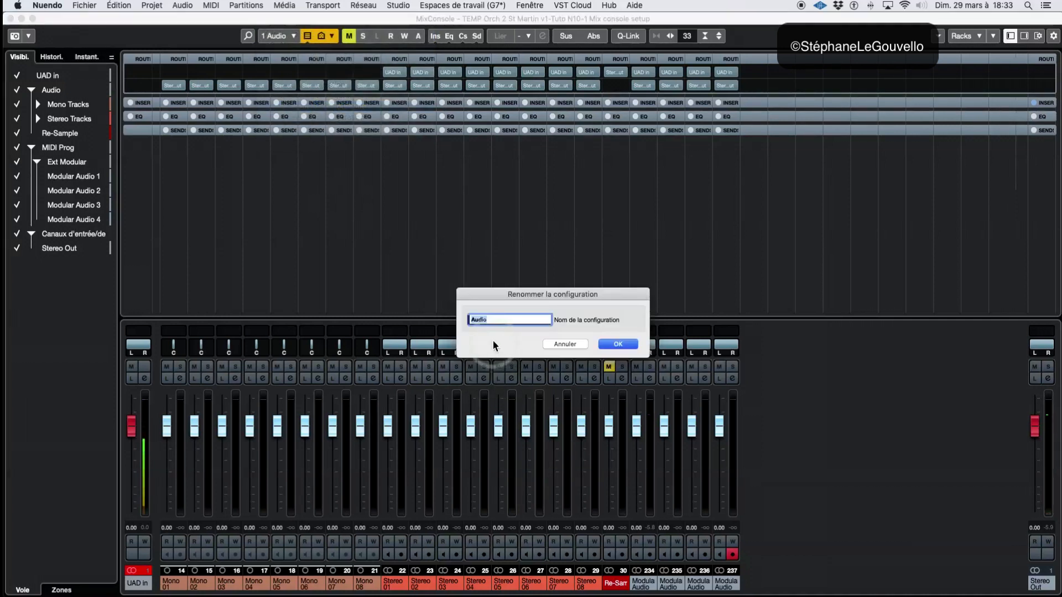
{"action": "left_click", "coordinate": [494, 323]}
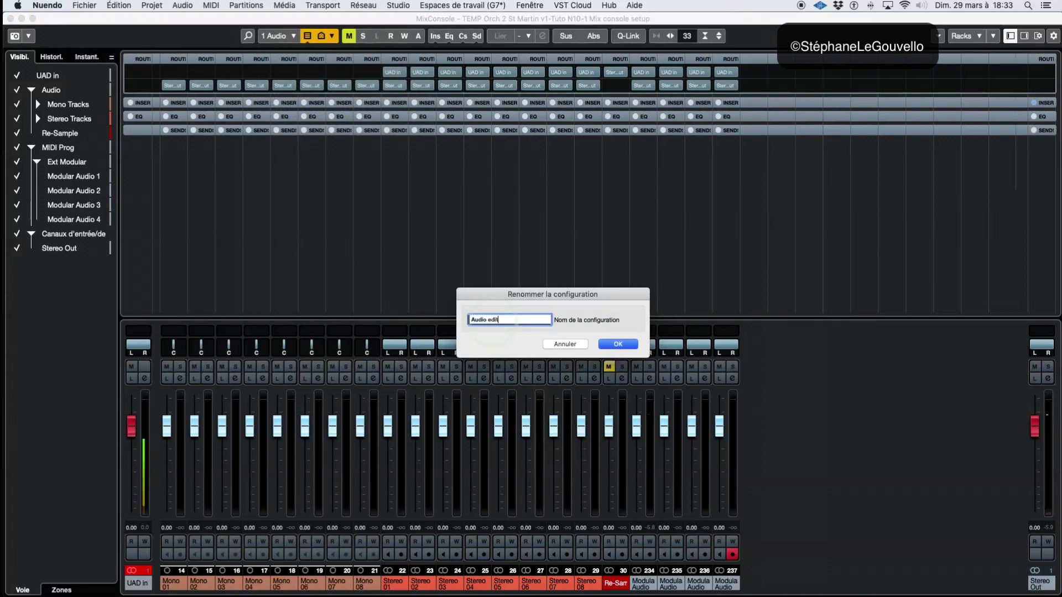
{"action": "key", "text": "Return"}
Review the stored configurations in the configuration list and the range of channels shown in the VST 1 configuration
{"action": "left_click", "coordinate": [272, 36]}
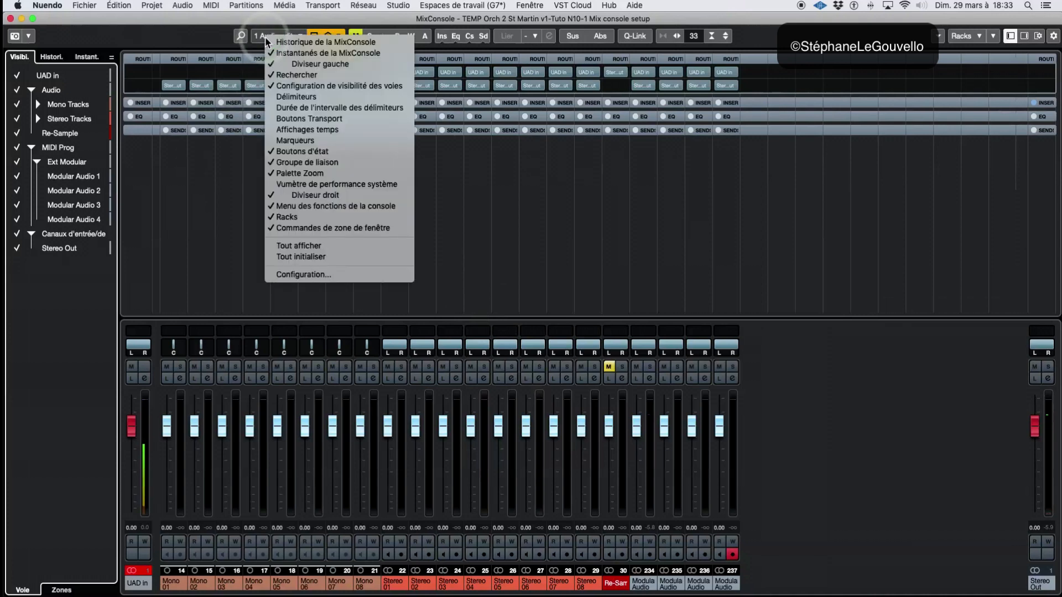
{"action": "left_click", "coordinate": [245, 41]}
{"action": "left_click", "coordinate": [265, 37]}
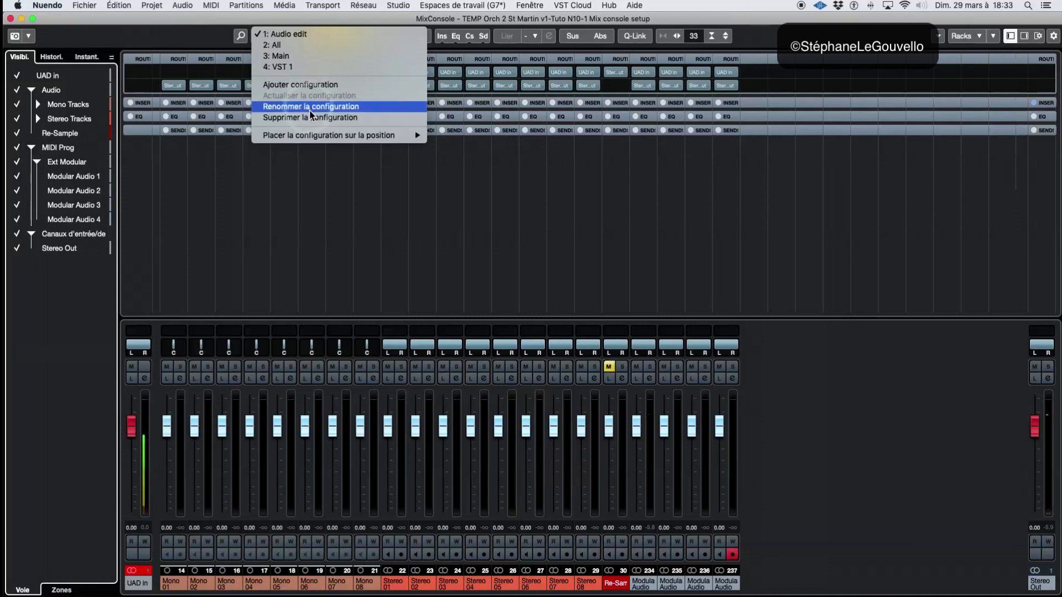
{"action": "left_click", "coordinate": [309, 126]}
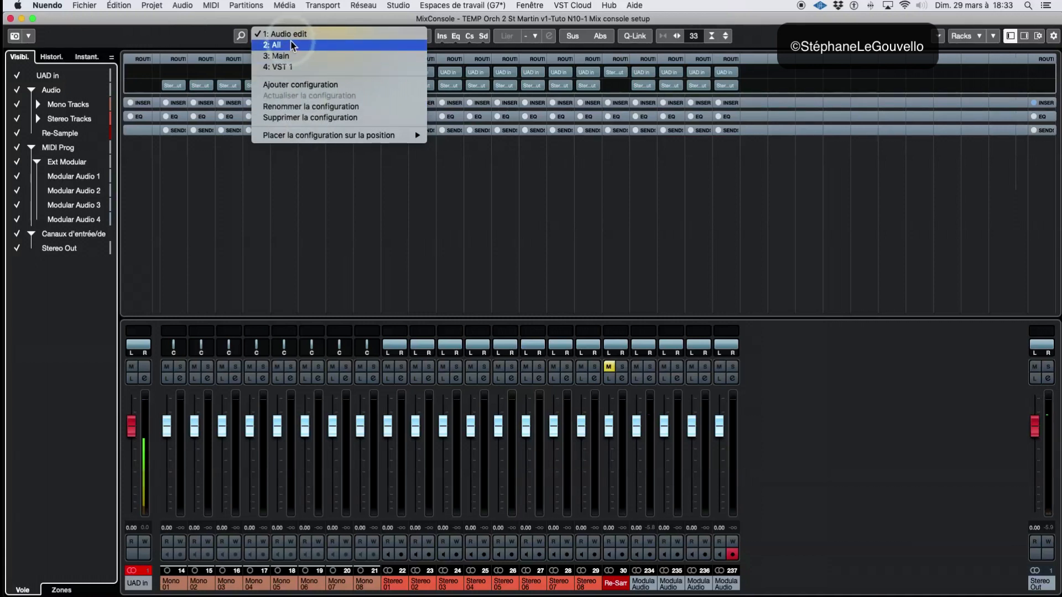
{"action": "left_click", "coordinate": [340, 219]}
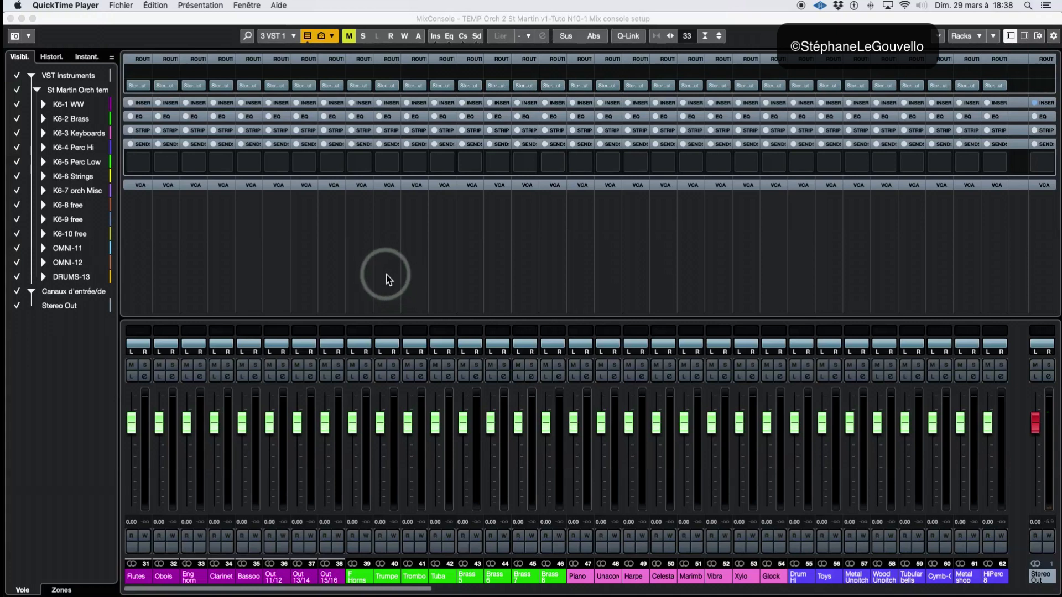
{"action": "left_click", "coordinate": [279, 43]}
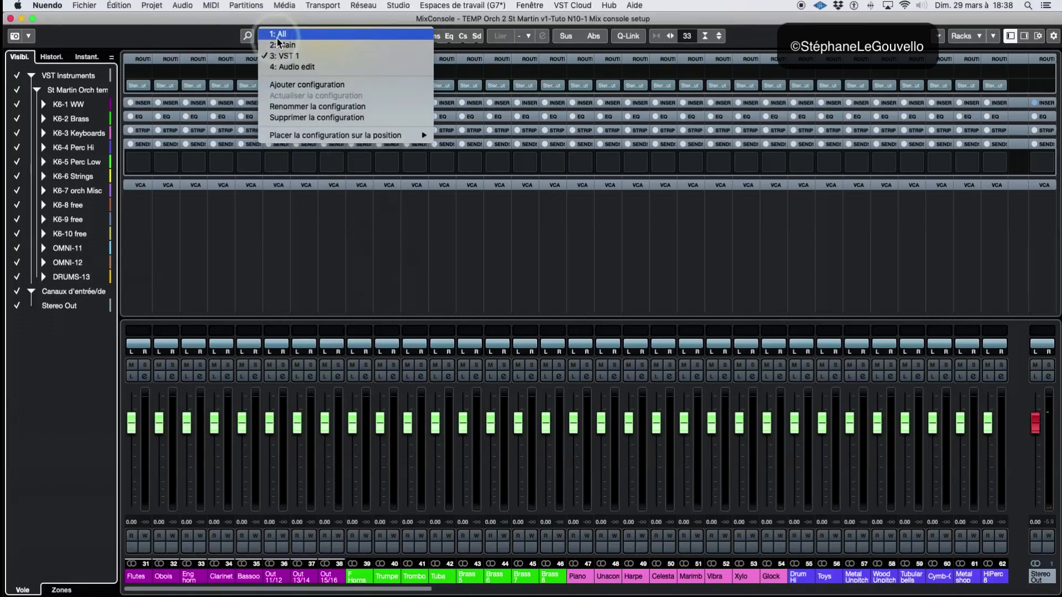
{"action": "left_click", "coordinate": [247, 209]}
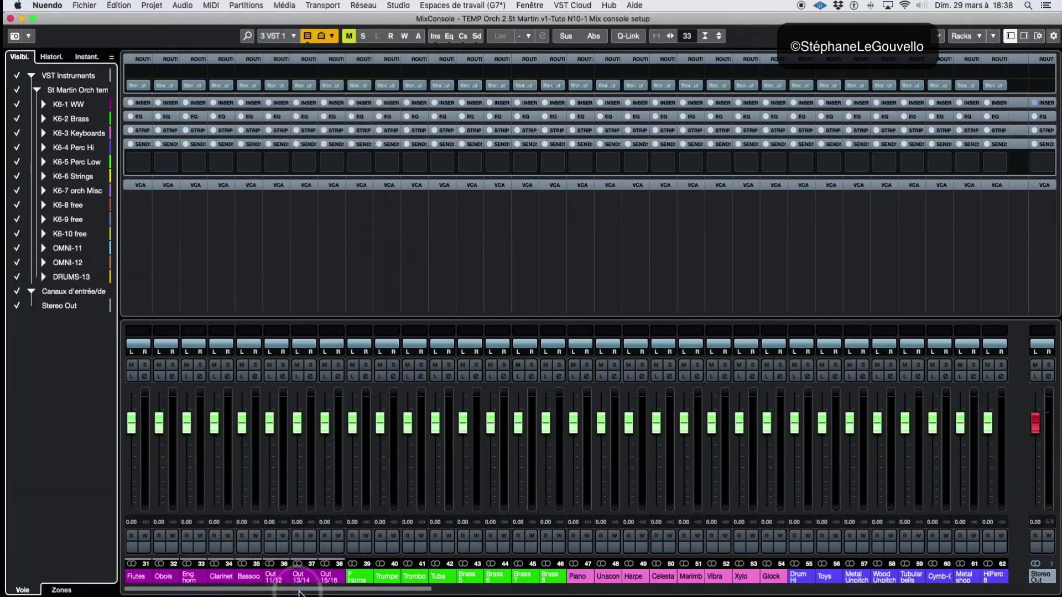
{"action": "left_click_drag", "start_coordinate": [295, 589], "coordinate": [161, 591]}
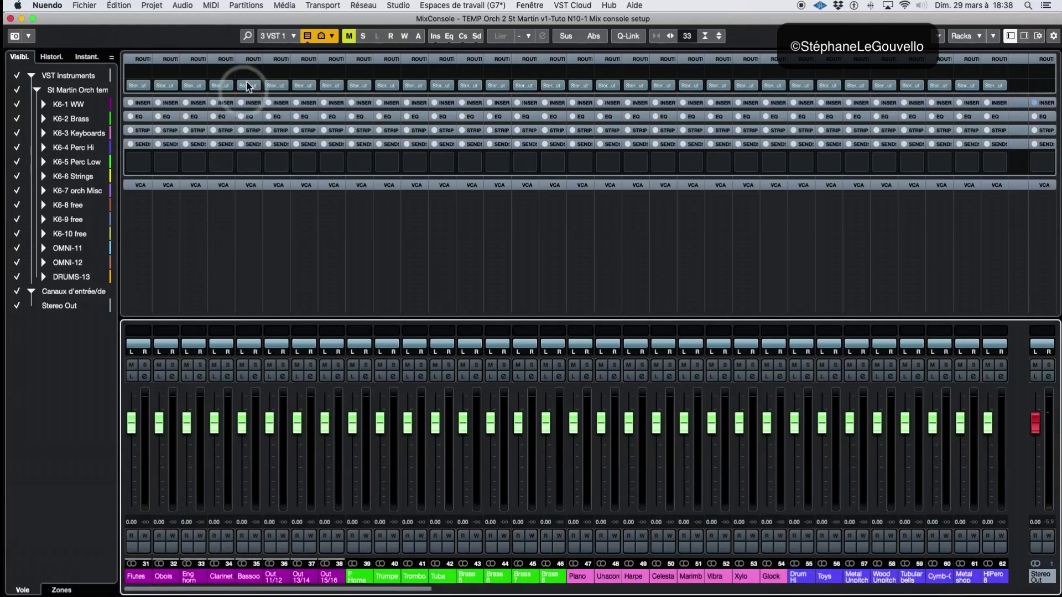
Add a new configuration named "VST 2" based on the current VST 1 layout
{"action": "left_click", "coordinate": [273, 36]}
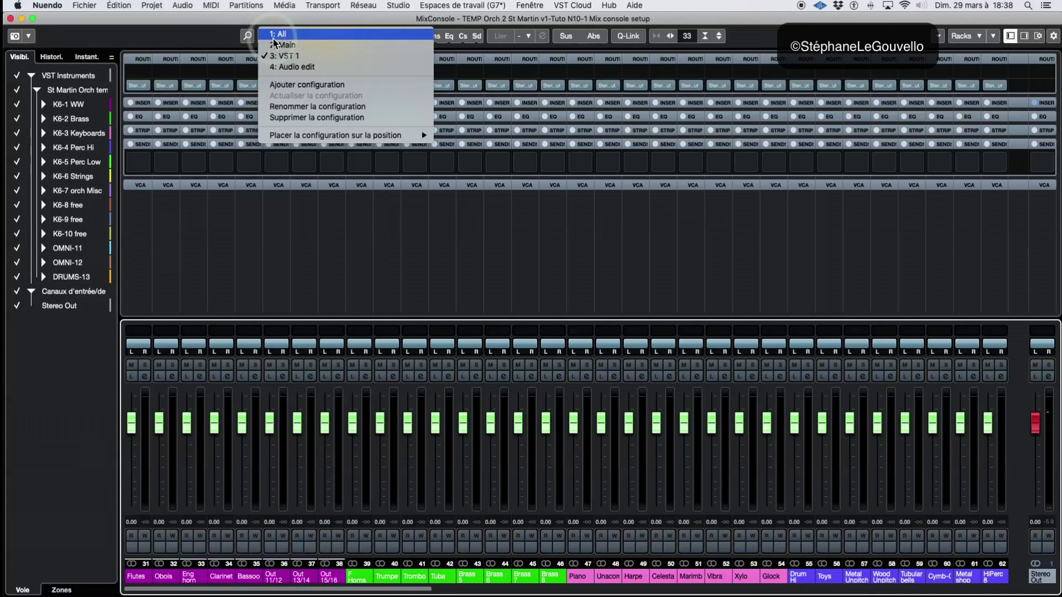
{"action": "left_click", "coordinate": [293, 85]}
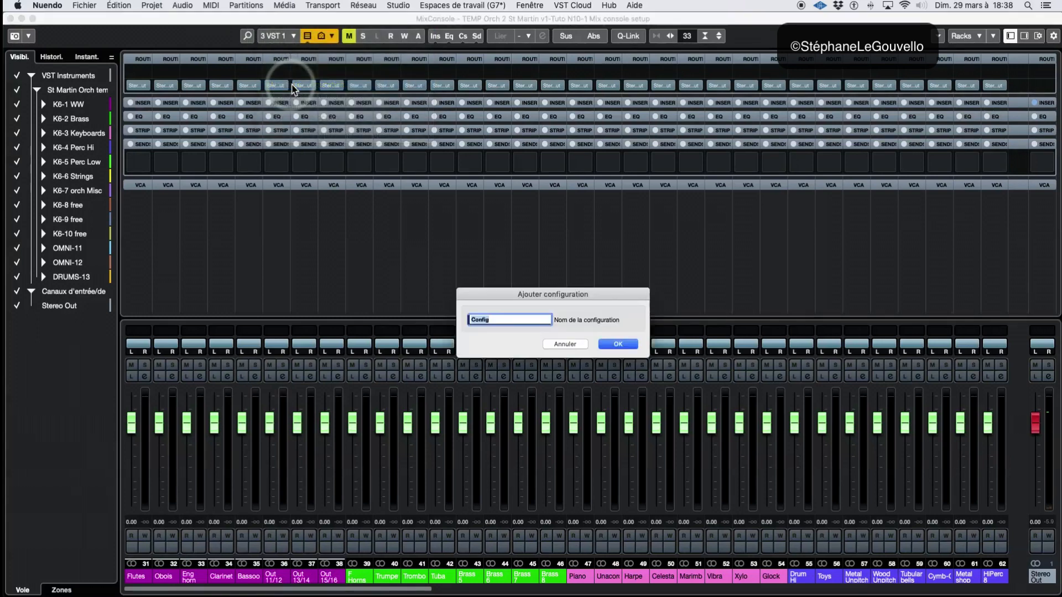
{"action": "type", "text": "VST"}
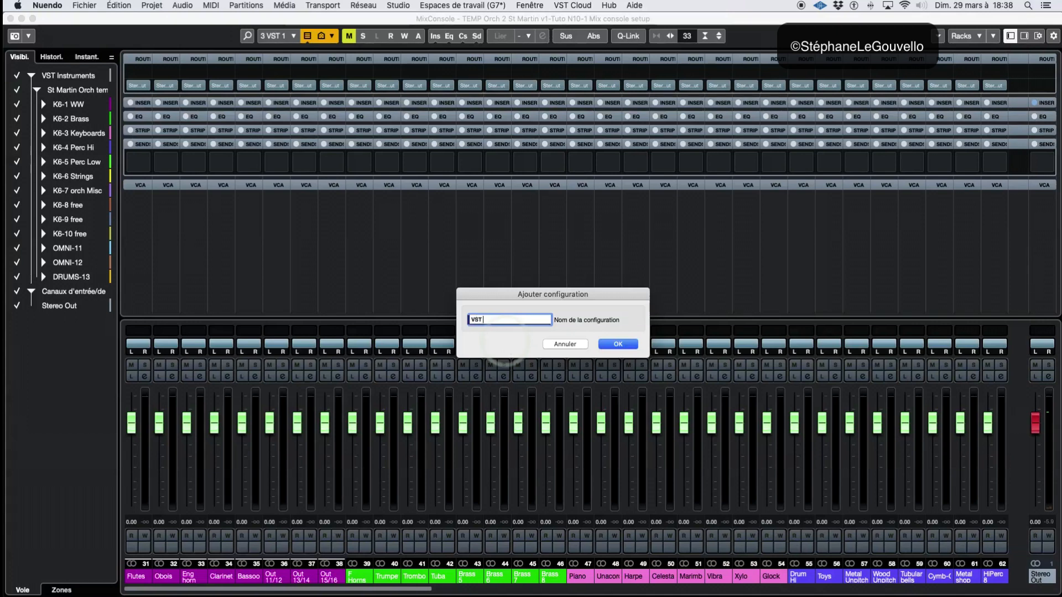
{"action": "key", "text": "Return"}
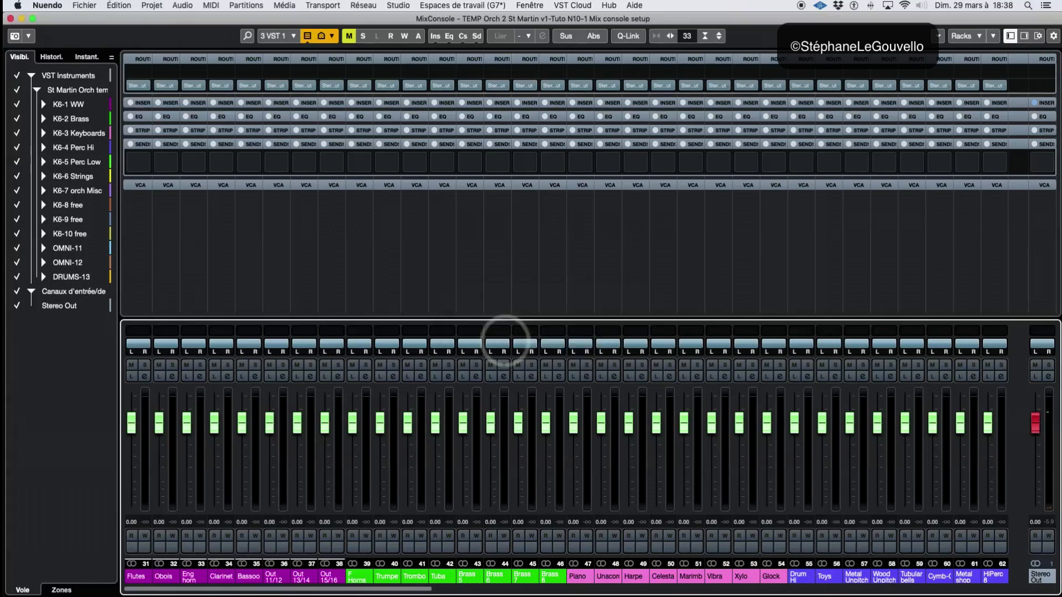
{"action": "left_click", "coordinate": [274, 36]}
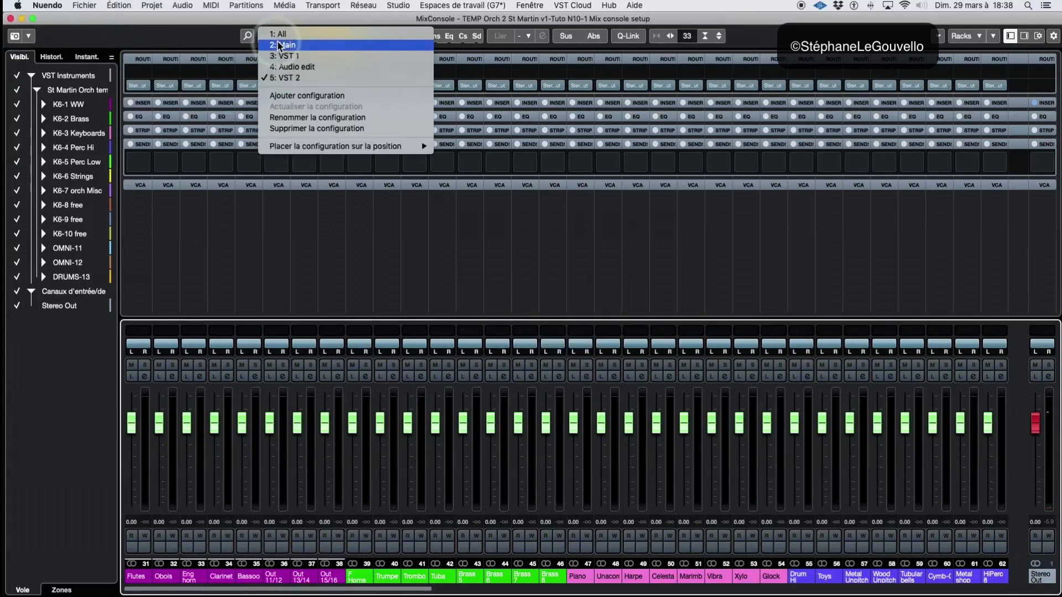
{"action": "left_click", "coordinate": [281, 266]}
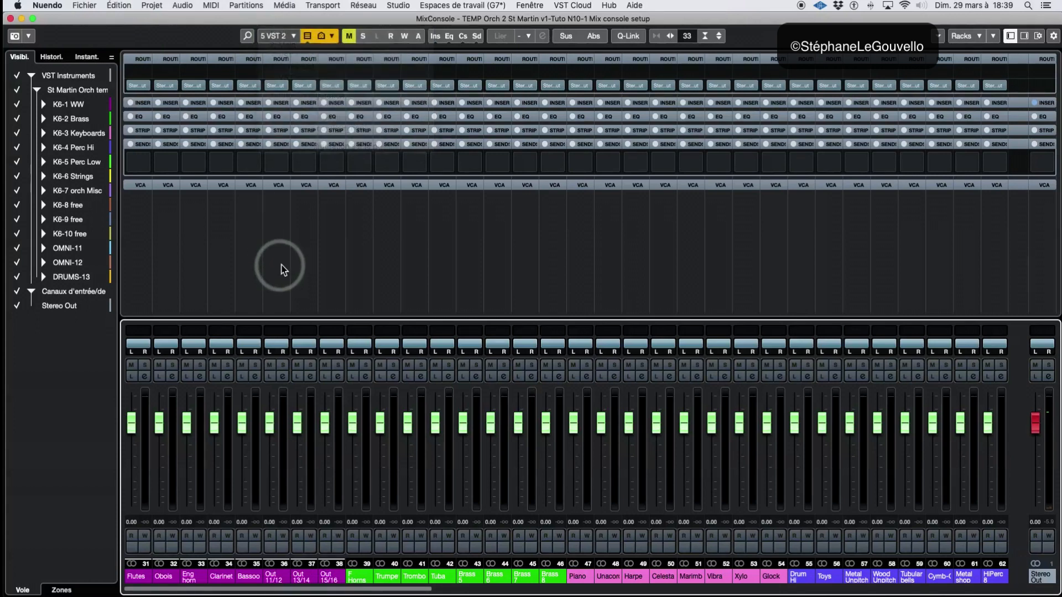
Place the VST 2 configuration at position 4, directly after VST 1, and check the order
{"action": "left_click", "coordinate": [275, 37]}
{"action": "mouse_move", "coordinate": [299, 148]}
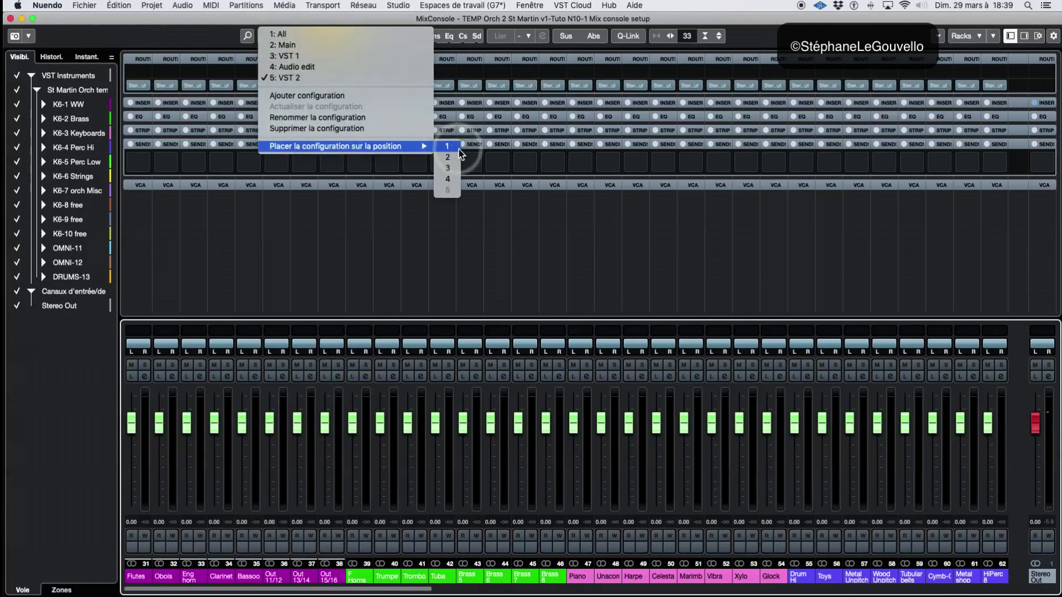
{"action": "left_click", "coordinate": [448, 178]}
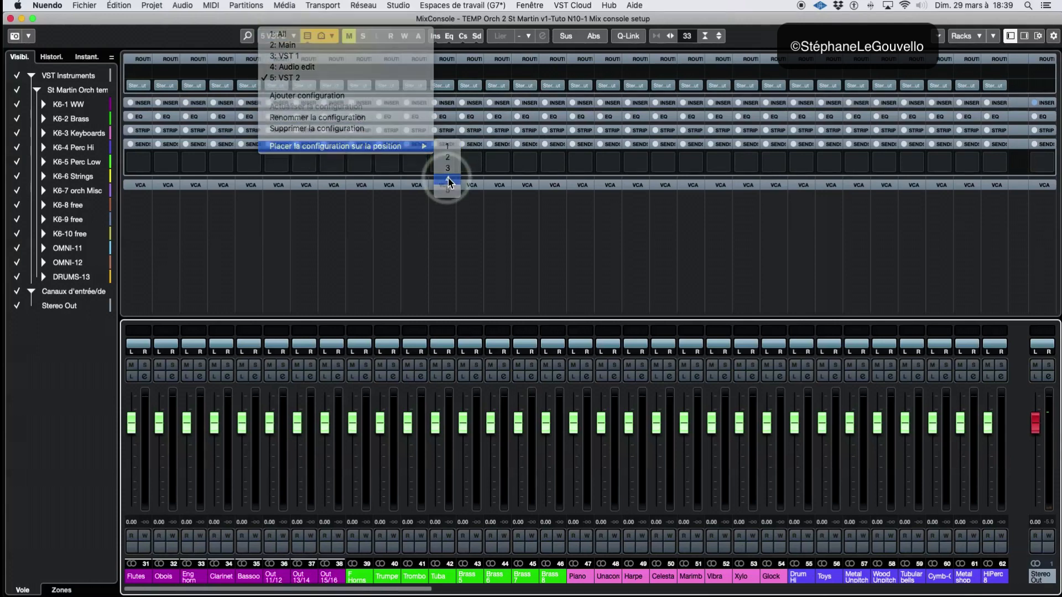
{"action": "left_click", "coordinate": [279, 37]}
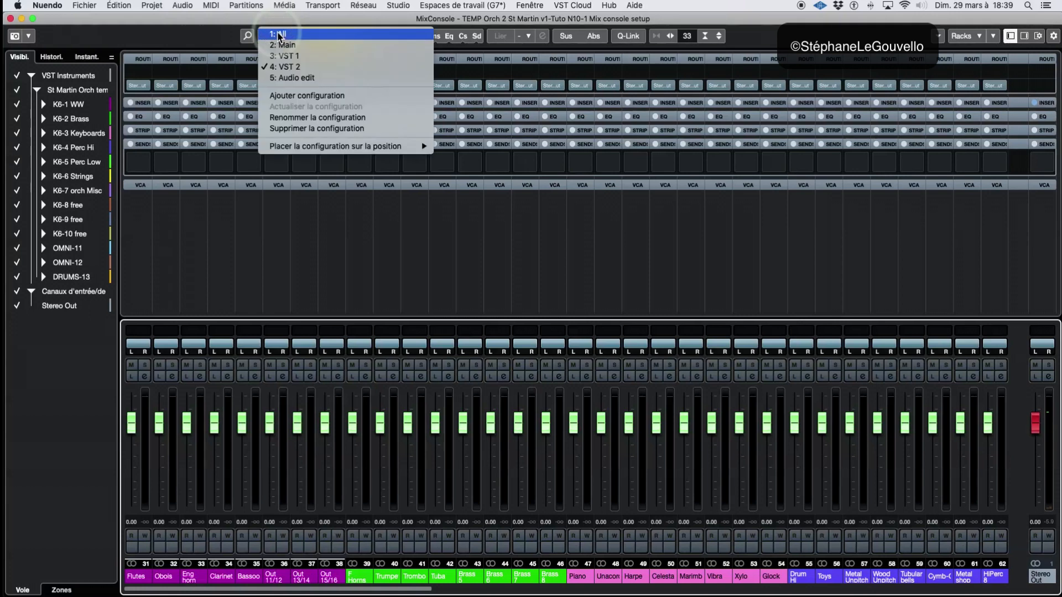
{"action": "left_click", "coordinate": [295, 209]}
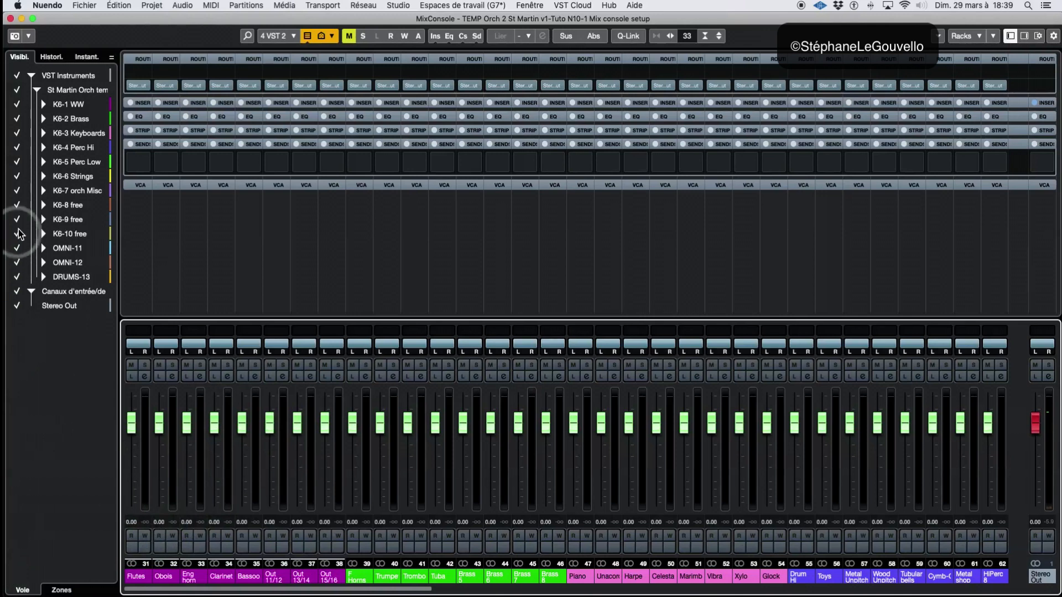
Hide the channel folders K6-1 WW through K6-7 orch Misc and update the VST 2 configuration
{"action": "left_click", "coordinate": [18, 105]}
{"action": "left_click", "coordinate": [18, 119]}
{"action": "left_click", "coordinate": [17, 134]}
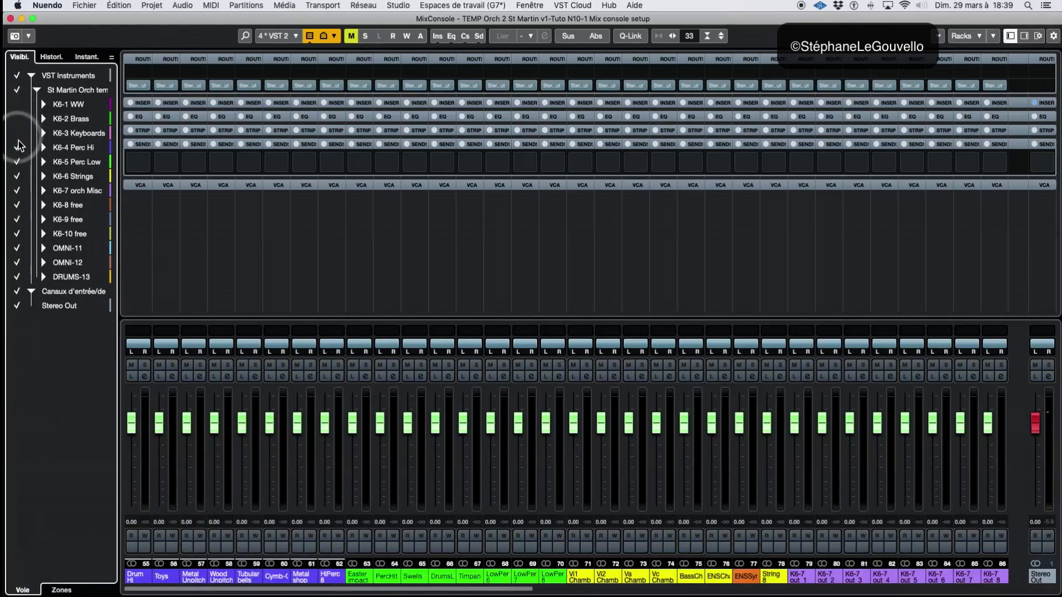
{"action": "left_click", "coordinate": [17, 147]}
{"action": "left_click", "coordinate": [18, 162]}
{"action": "left_click", "coordinate": [17, 176]}
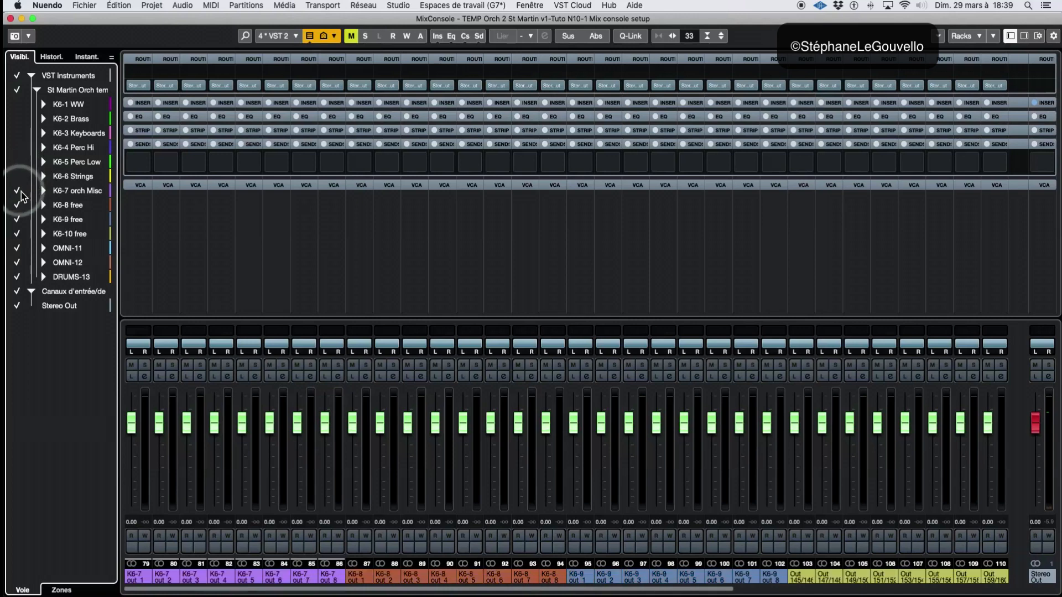
{"action": "left_click", "coordinate": [18, 190]}
{"action": "left_click", "coordinate": [280, 37]}
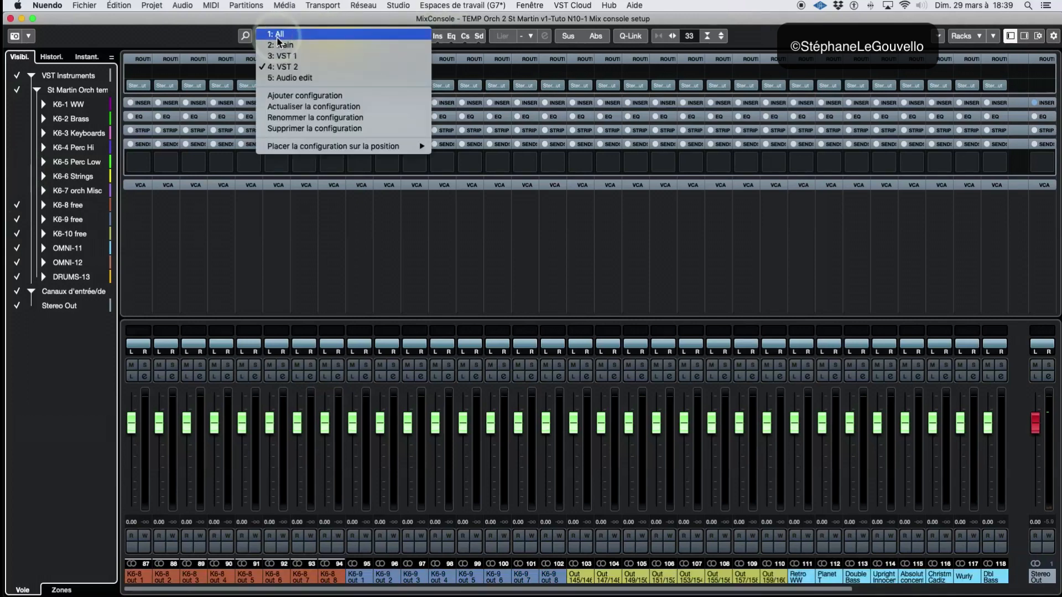
{"action": "left_click", "coordinate": [286, 108]}
Recall VST 1, hide the channel folders K6-8 free through DRUMS-13, and update the VST 1 configuration
{"action": "left_click", "coordinate": [276, 36]}
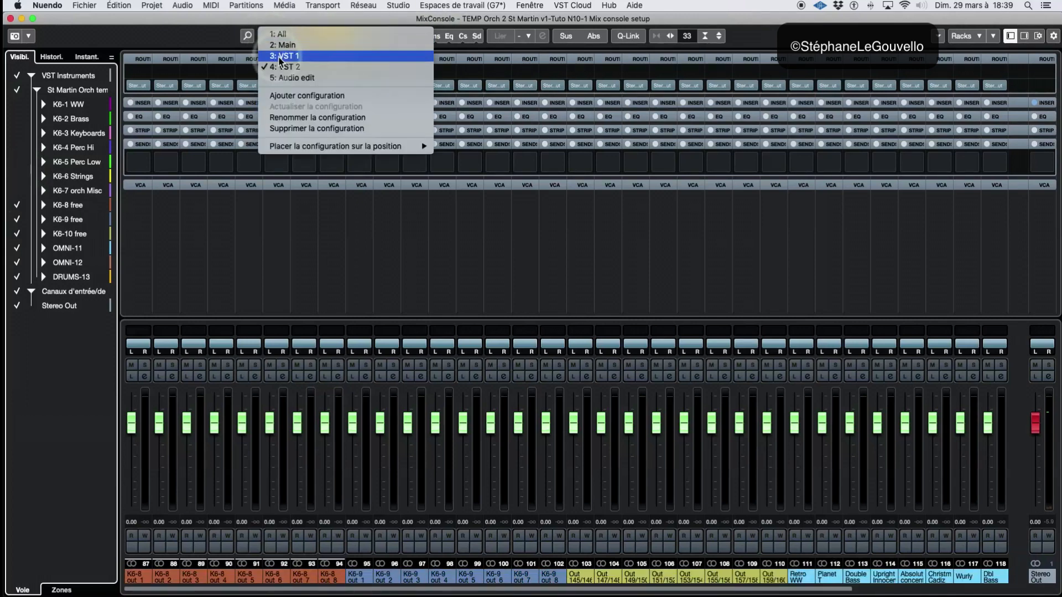
{"action": "left_click", "coordinate": [283, 44]}
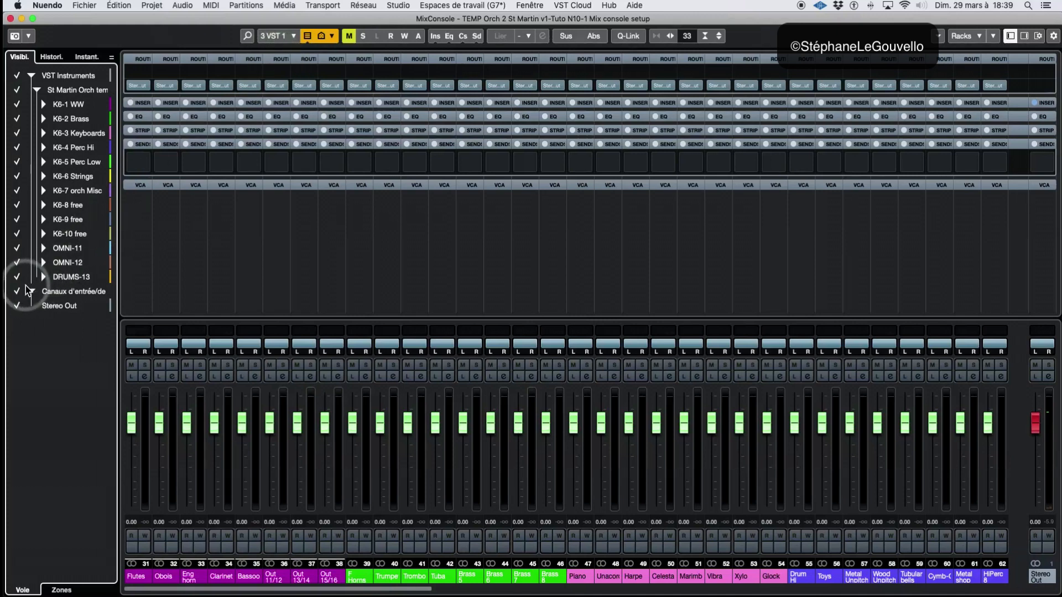
{"action": "left_click_drag", "start_coordinate": [20, 283], "coordinate": [17, 204]}
{"action": "left_click", "coordinate": [271, 71]}
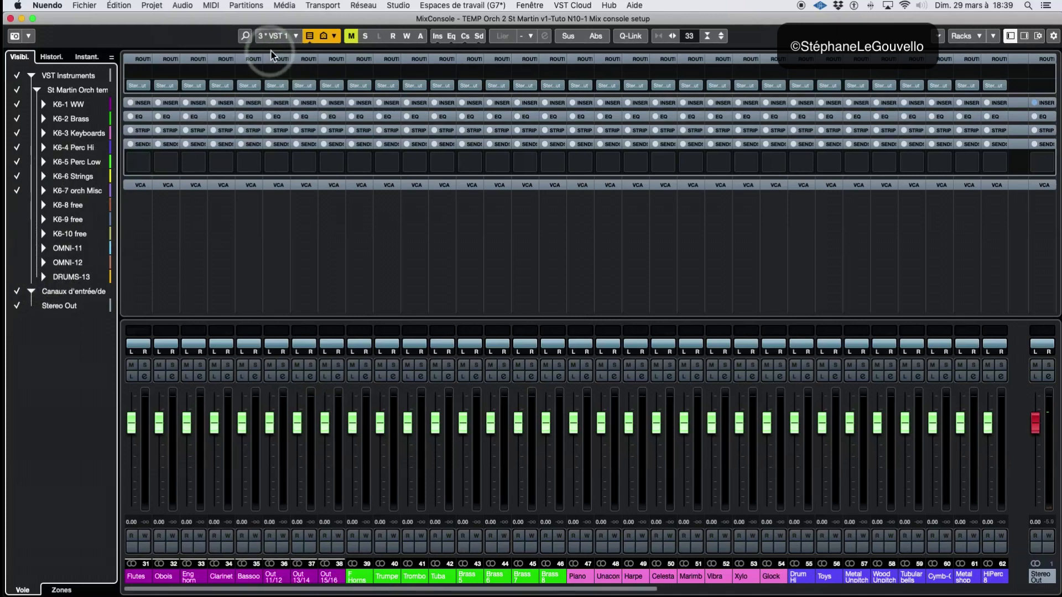
{"action": "left_click", "coordinate": [274, 36]}
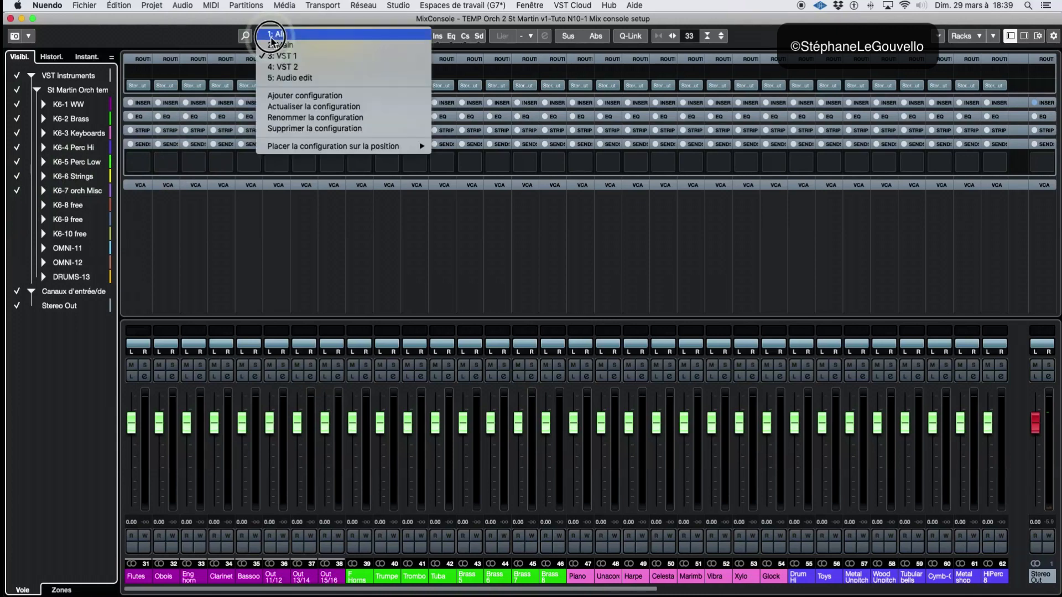
{"action": "left_click", "coordinate": [286, 105]}
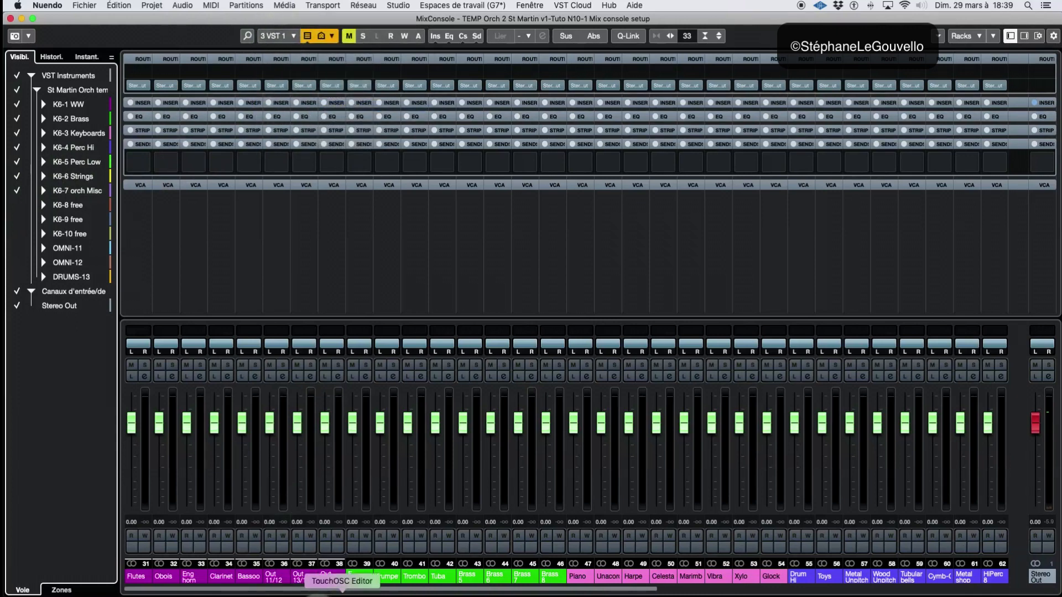
Check the channels shown in VST 1, and recall VST 2 to inspect its channels across the mixer
{"action": "left_click_drag", "start_coordinate": [409, 589], "coordinate": [331, 581]}
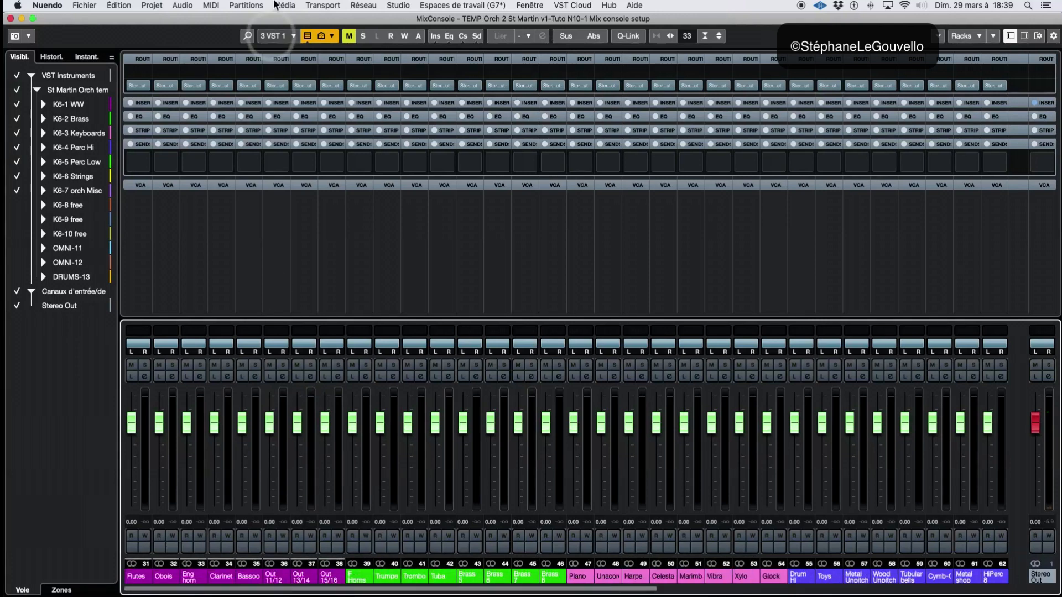
{"action": "left_click", "coordinate": [274, 35]}
{"action": "left_click", "coordinate": [279, 66]}
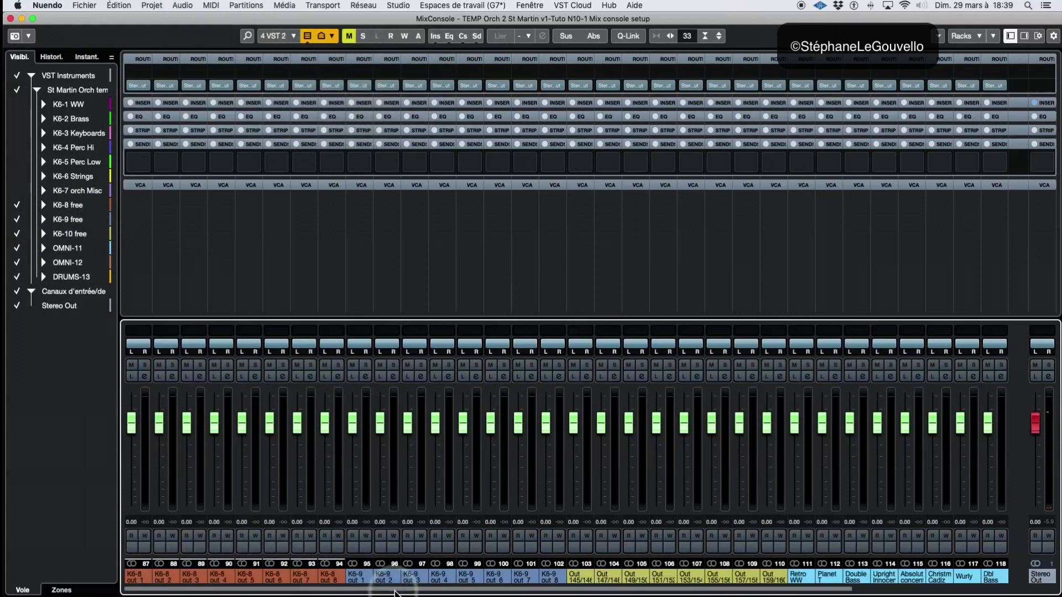
{"action": "left_click_drag", "start_coordinate": [394, 586], "coordinate": [287, 593]}
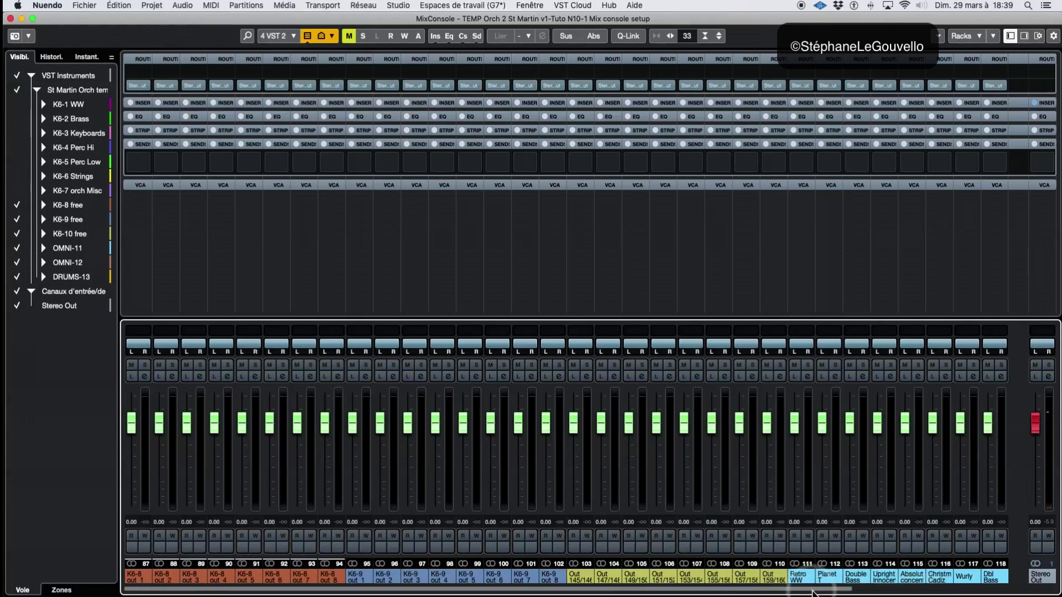
{"action": "left_click_drag", "start_coordinate": [813, 590], "coordinate": [924, 581]}
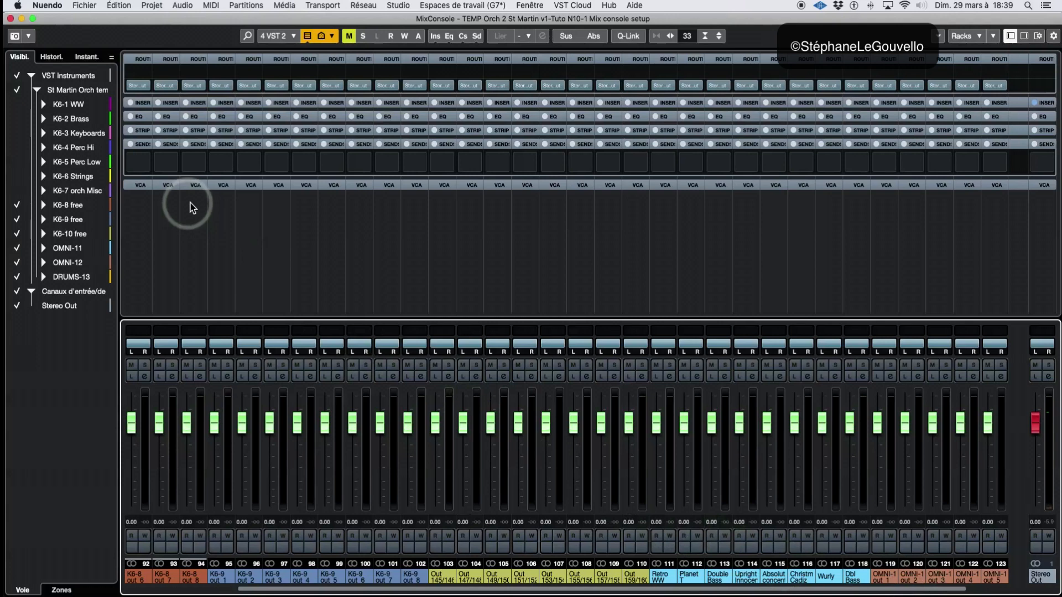
{"action": "left_click", "coordinate": [284, 73]}
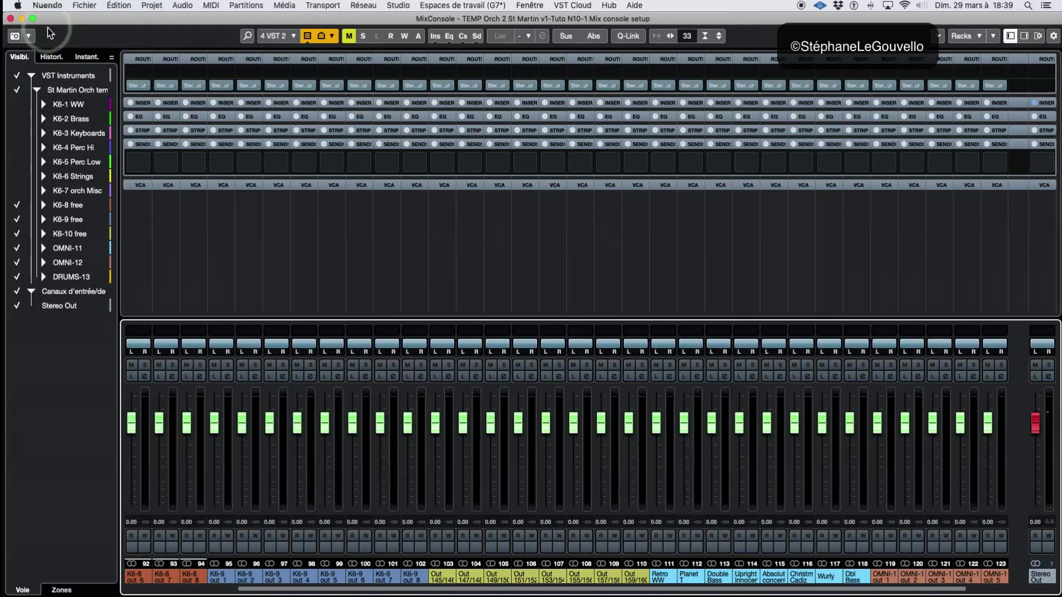
Add one Dark Planet instrument track with output Stereo Out at the end of the project track list, and close its instrument window
{"action": "key", "text": "F3"}
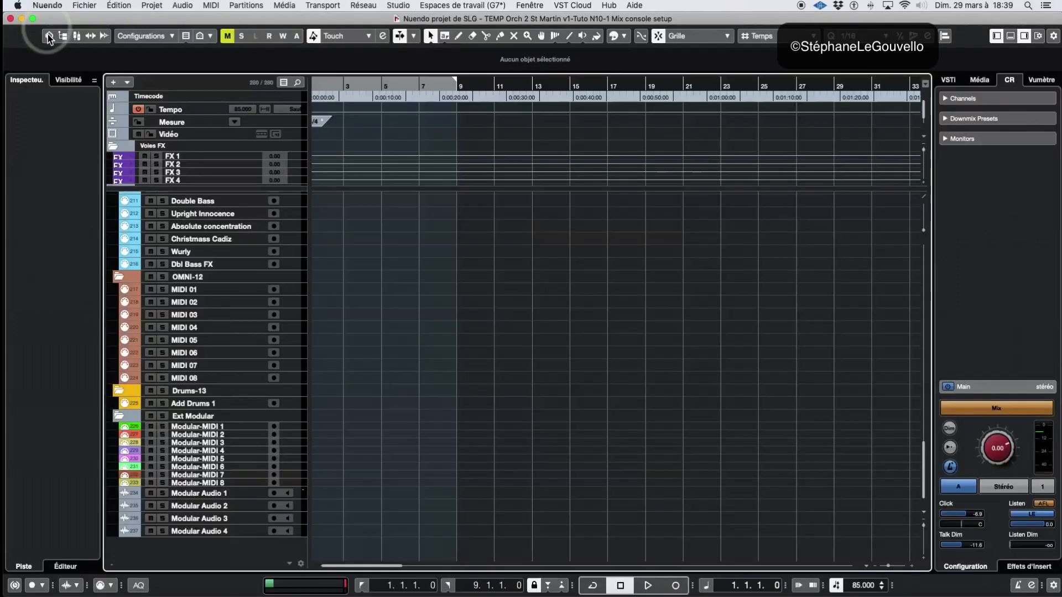
{"action": "right_click", "coordinate": [210, 554]}
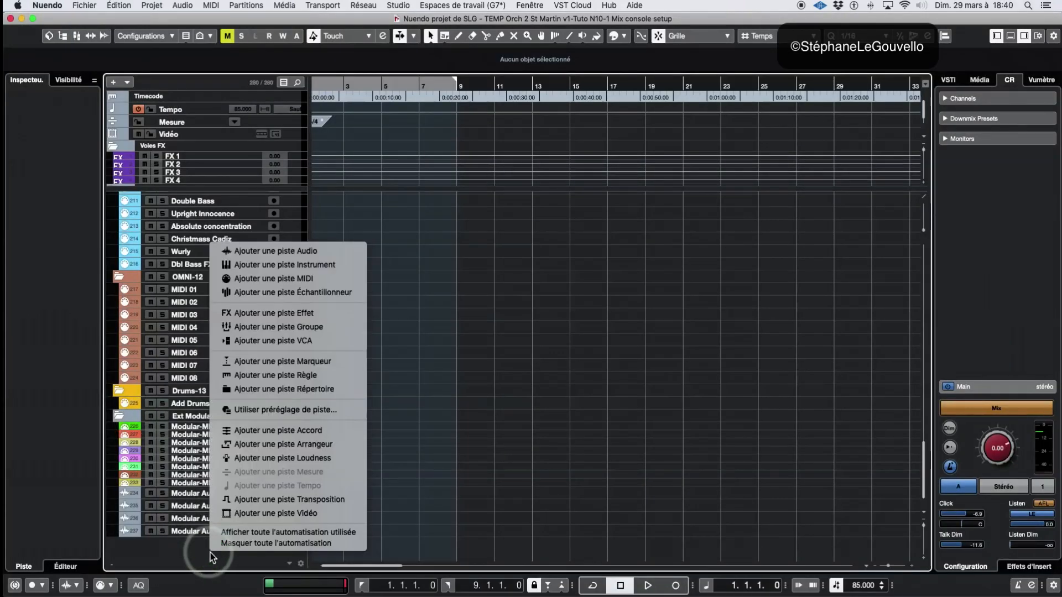
{"action": "left_click", "coordinate": [321, 266]}
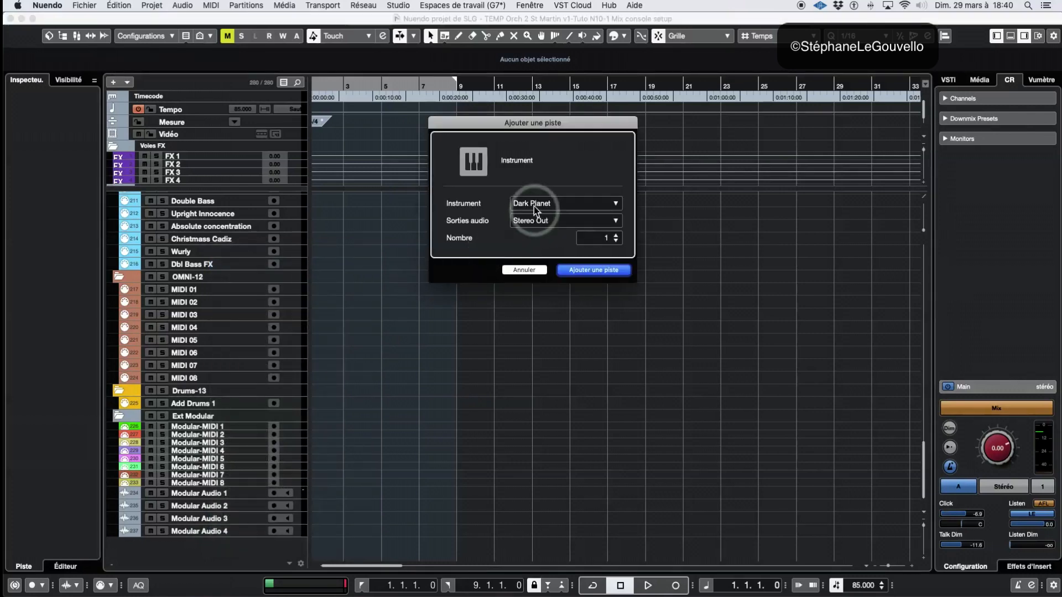
{"action": "left_click", "coordinate": [593, 270]}
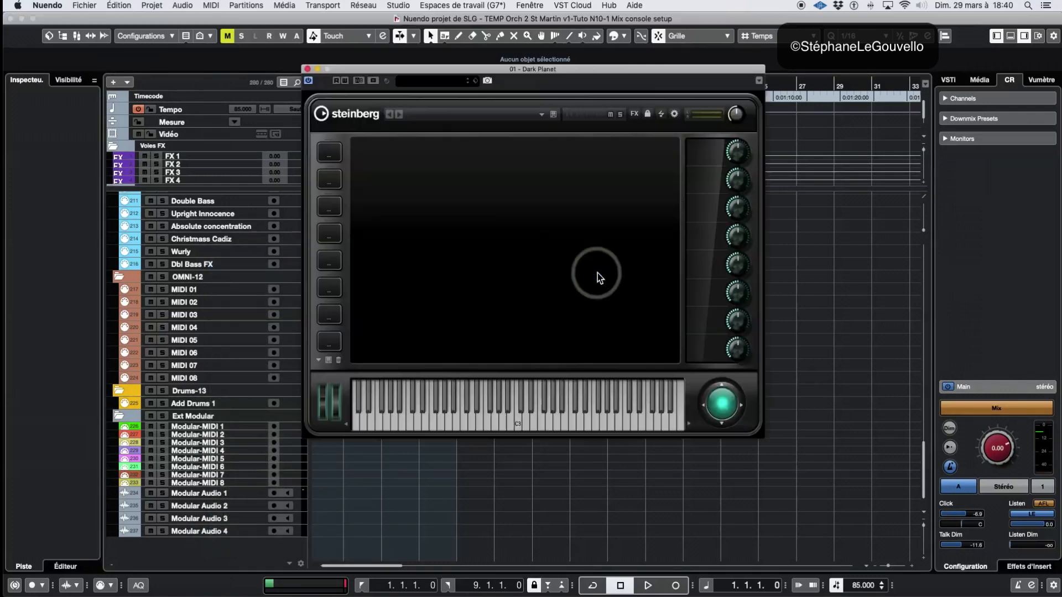
{"action": "left_click", "coordinate": [307, 68]}
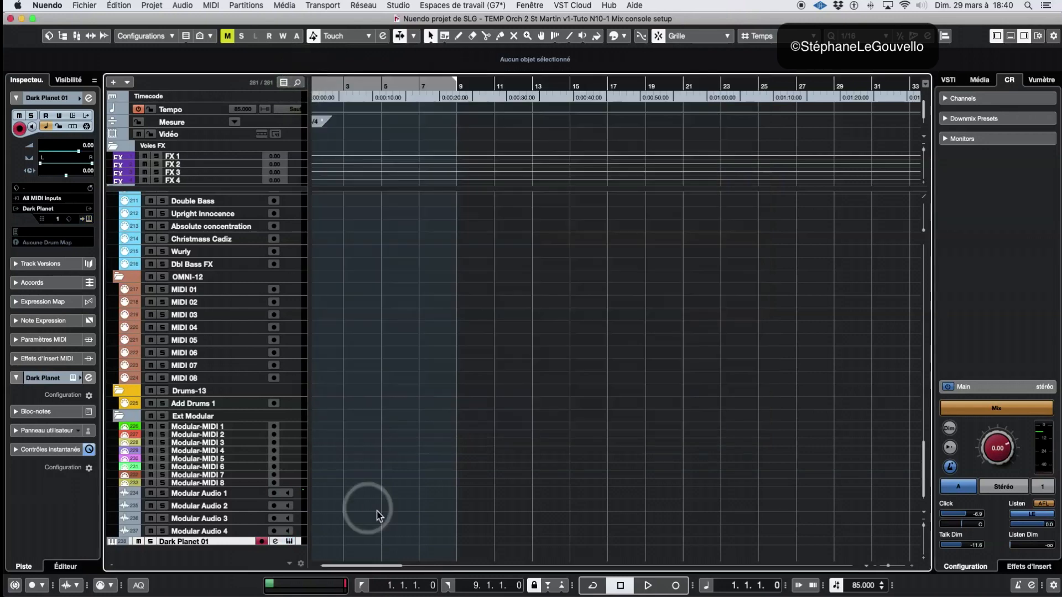
{"action": "left_click", "coordinate": [203, 562]}
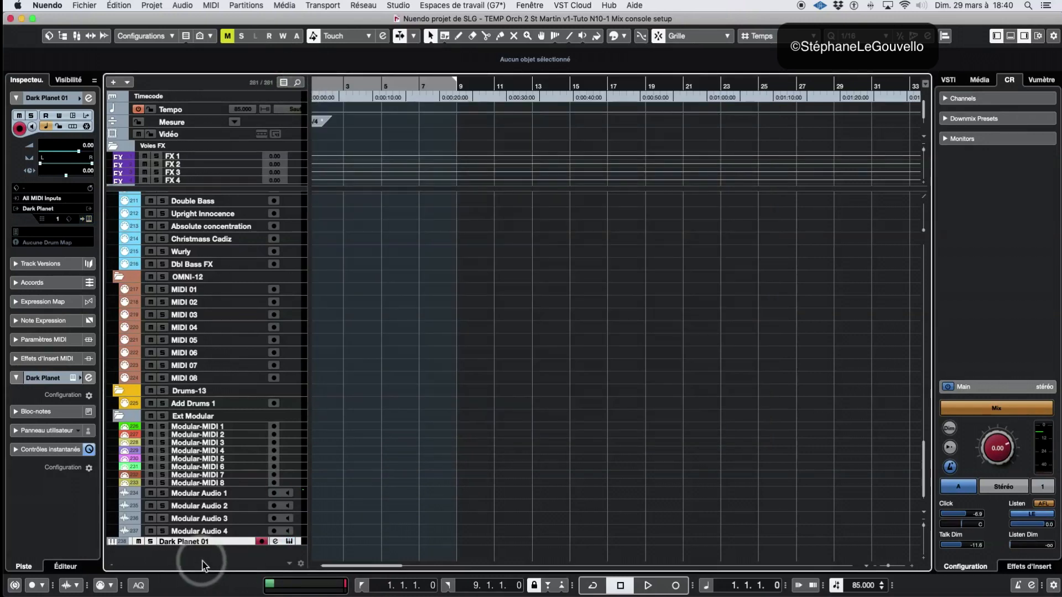
{"action": "key", "text": "alt+Down"}
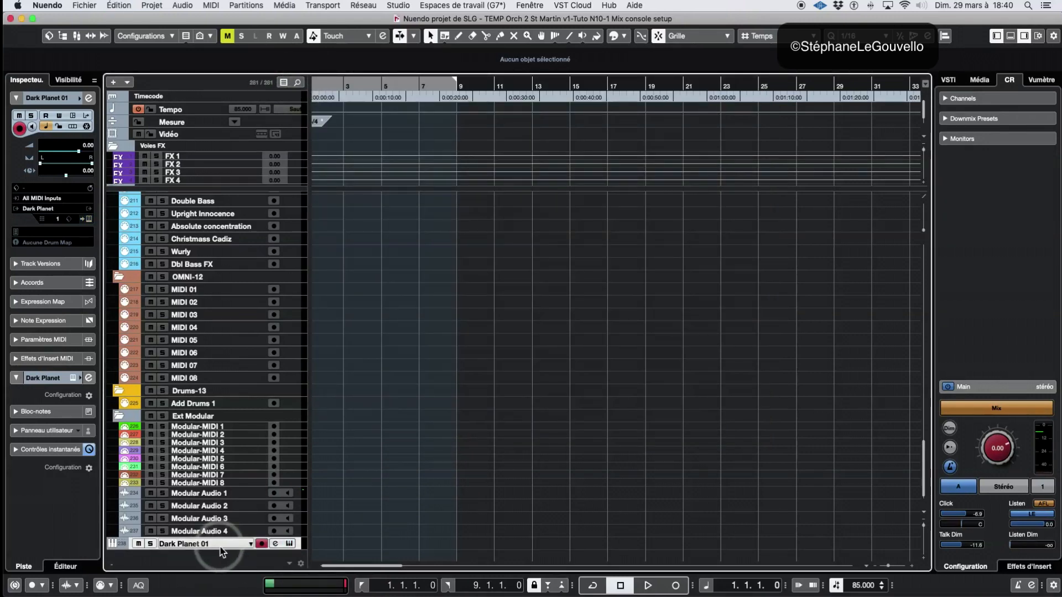
Return to the MixConsole and examine the channel type filter of the VST 2 configuration
{"action": "key", "text": "F3"}
{"action": "left_click", "coordinate": [266, 60]}
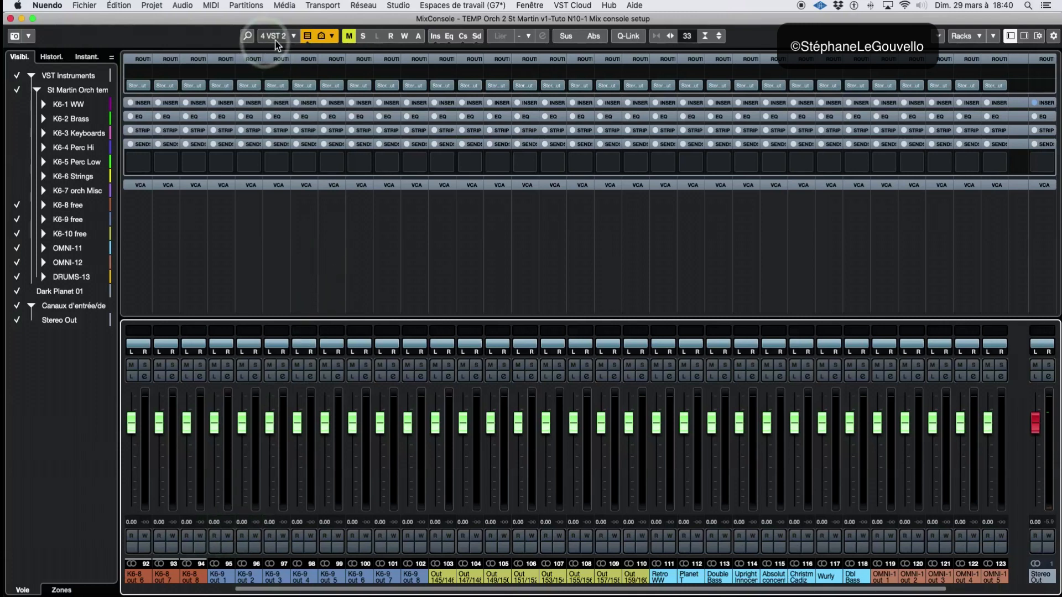
{"action": "left_click", "coordinate": [306, 36]}
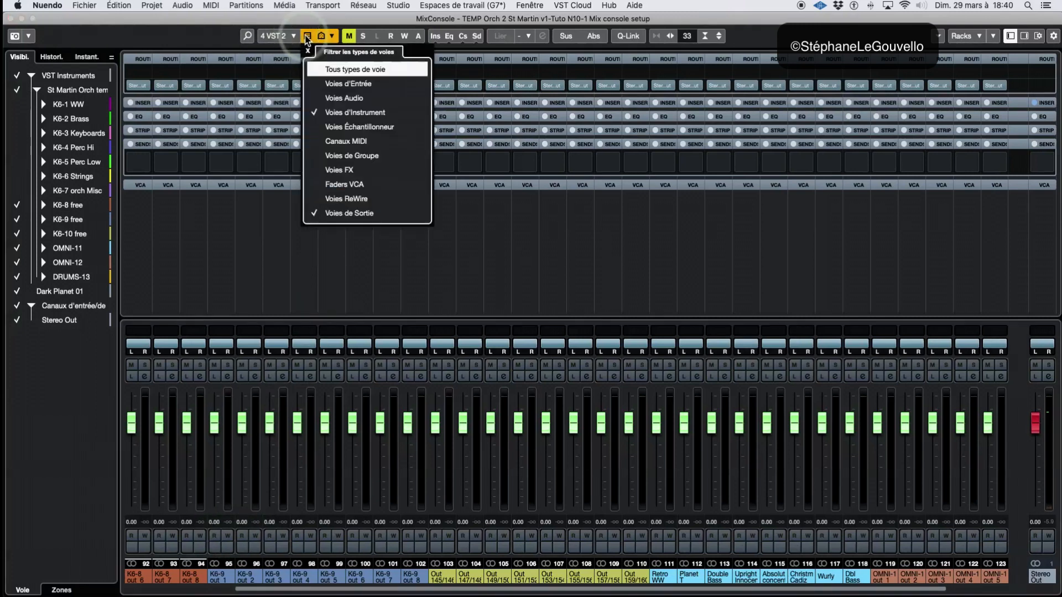
{"action": "left_click", "coordinate": [322, 225]}
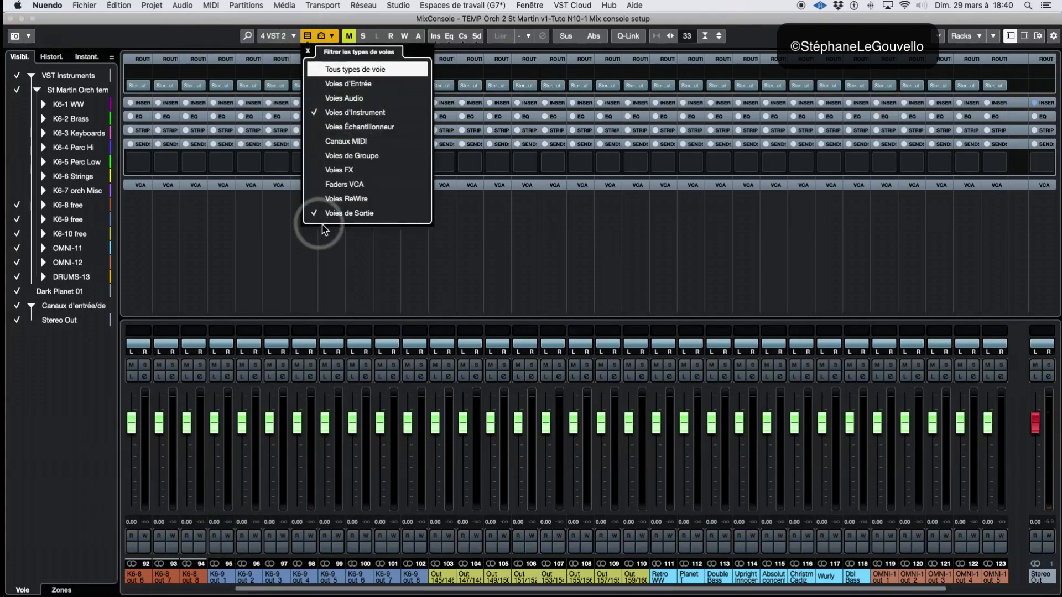
{"action": "left_click", "coordinate": [307, 53]}
Recall VST 1 and look for the Dark Planet channel at the end of the mixer, and recall VST 2 to compare
{"action": "left_click", "coordinate": [283, 36]}
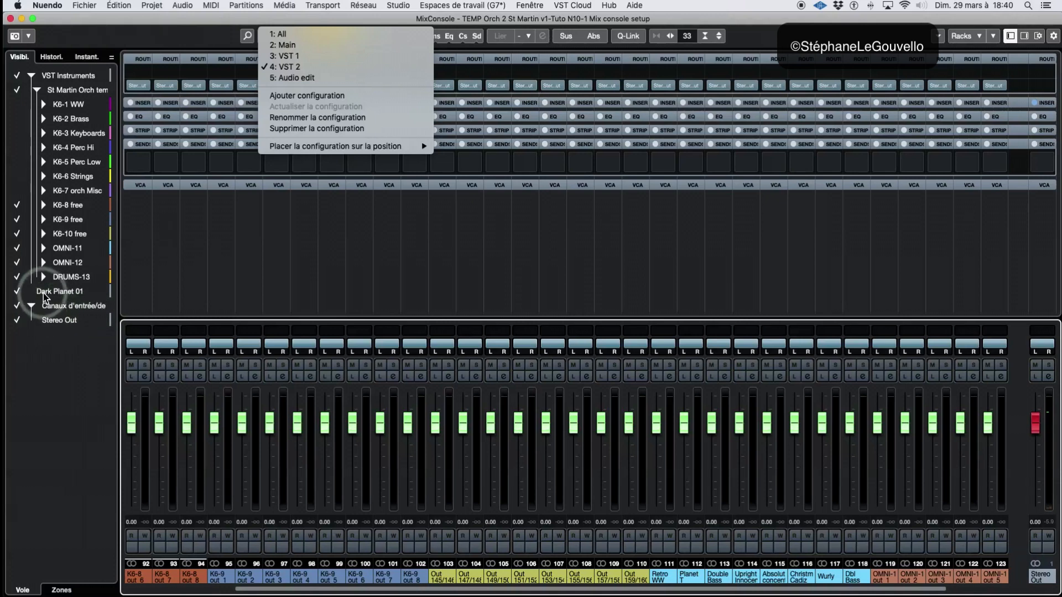
{"action": "left_click", "coordinate": [284, 56]}
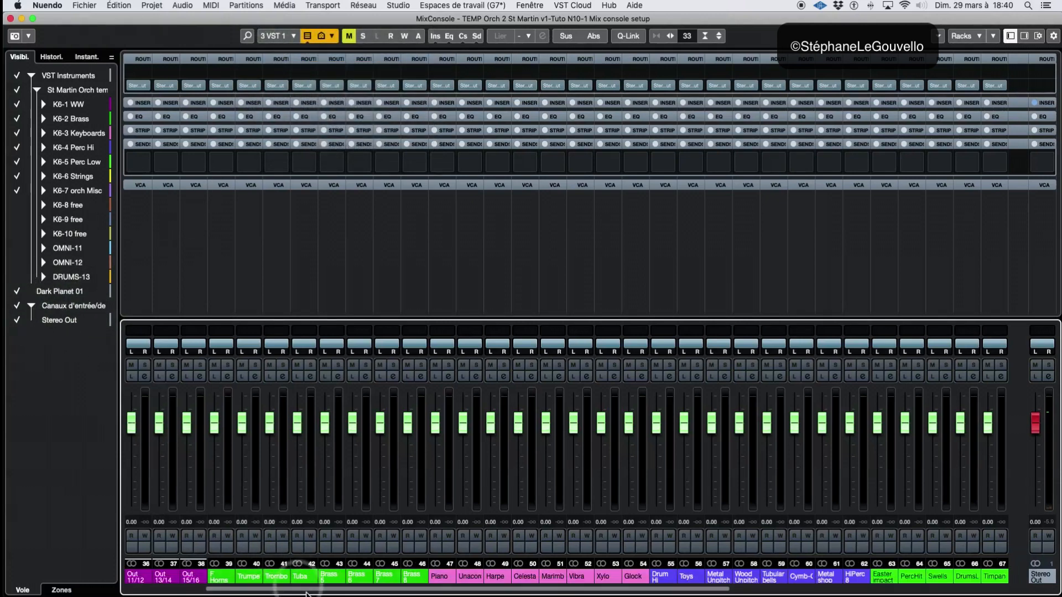
{"action": "left_click_drag", "start_coordinate": [307, 590], "coordinate": [883, 582]}
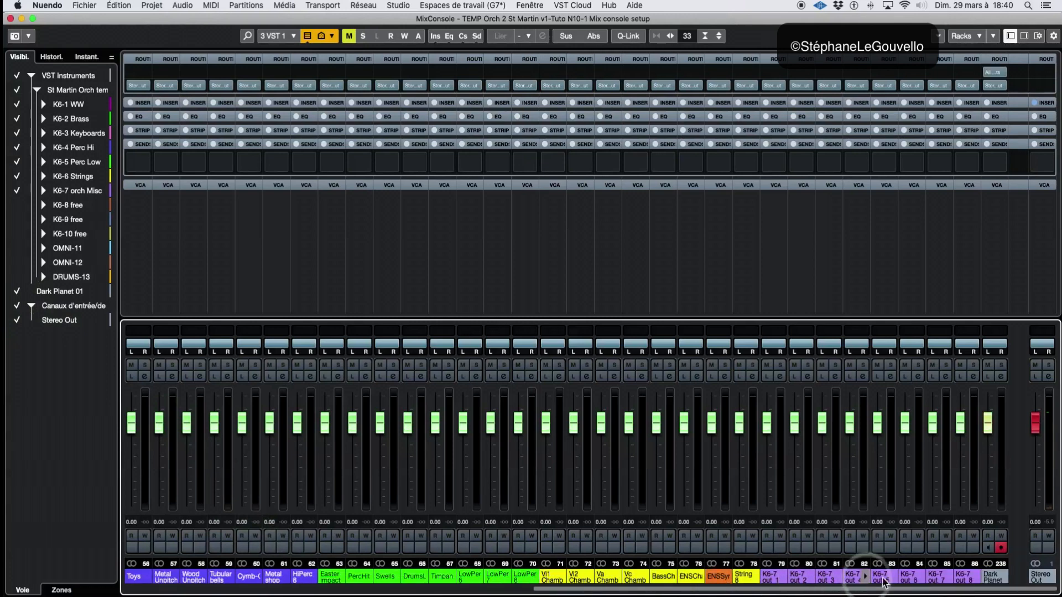
{"action": "left_click", "coordinate": [272, 36]}
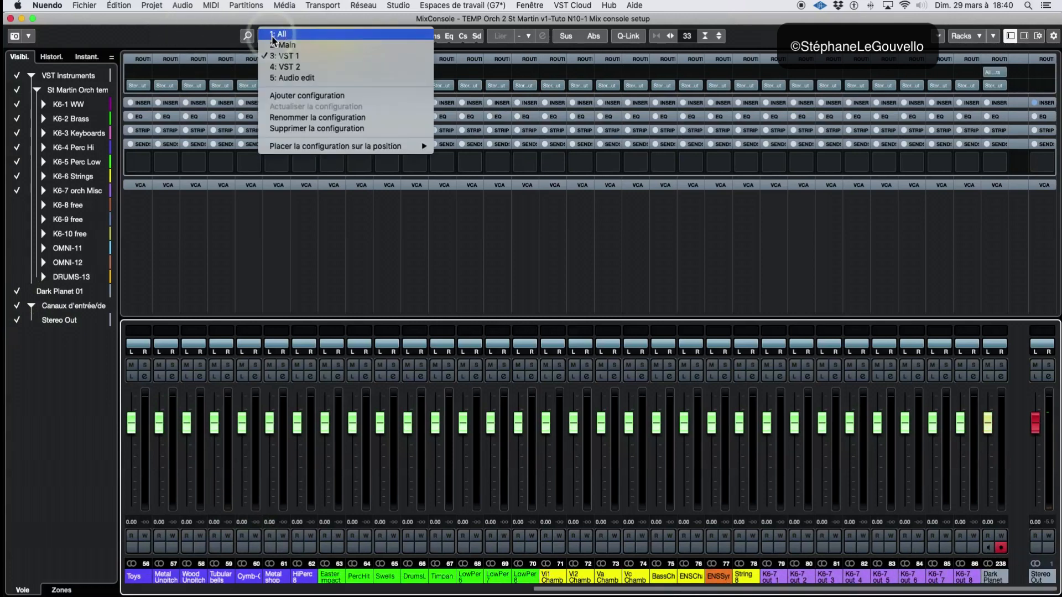
{"action": "left_click", "coordinate": [285, 66]}
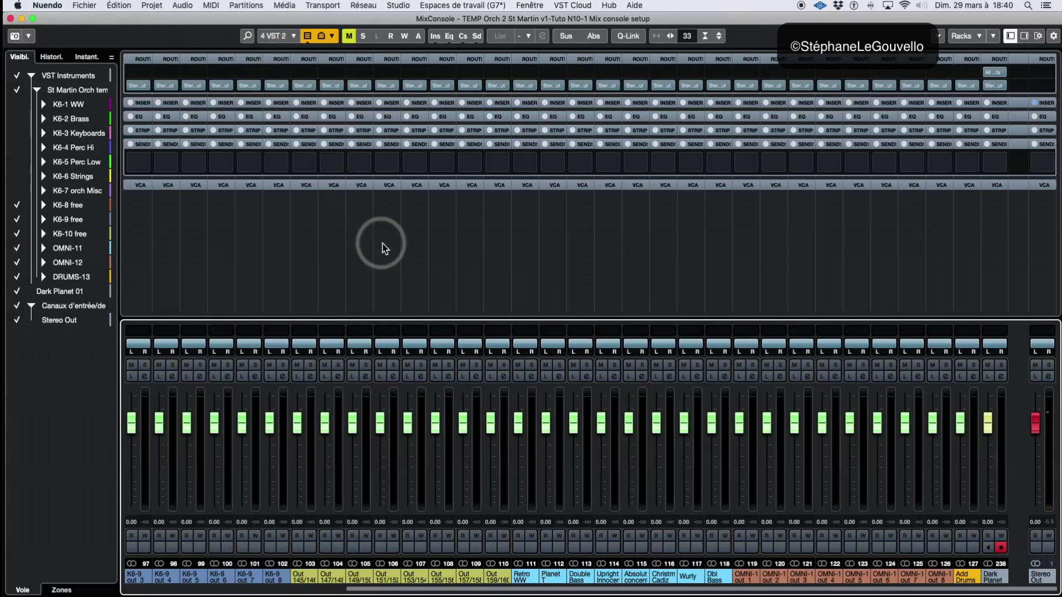
Recall VST 1, hide the Dark Planet 01 channel, and update the VST 1 configuration
{"action": "left_click", "coordinate": [277, 36]}
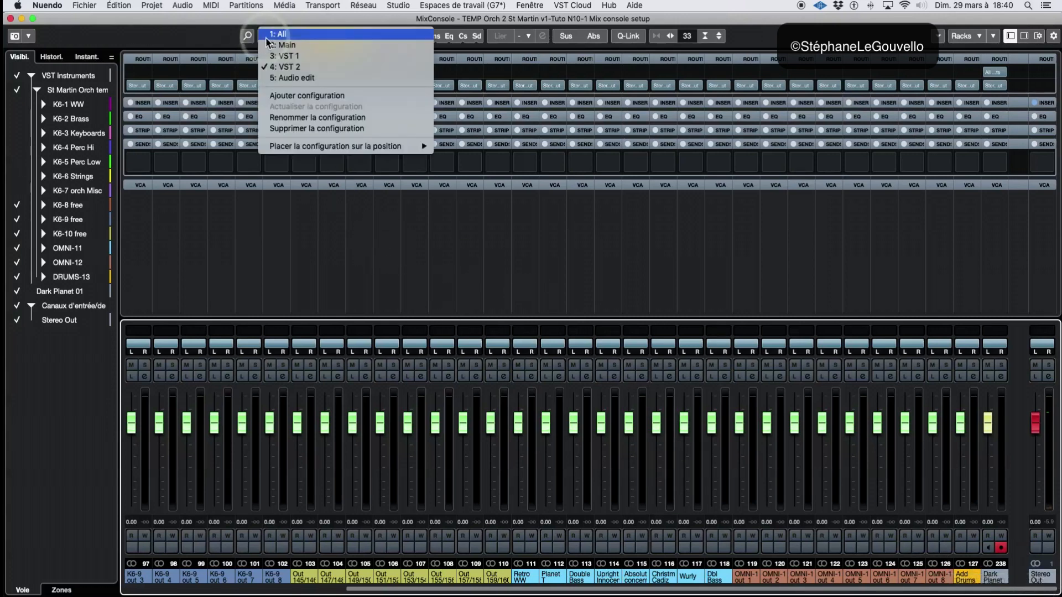
{"action": "left_click", "coordinate": [282, 59]}
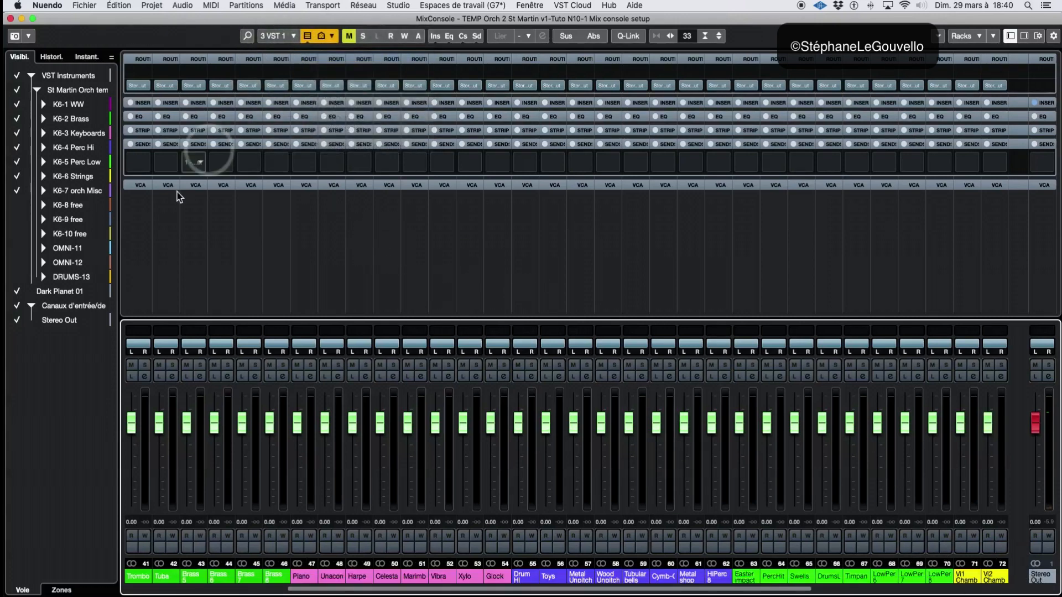
{"action": "left_click", "coordinate": [16, 291]}
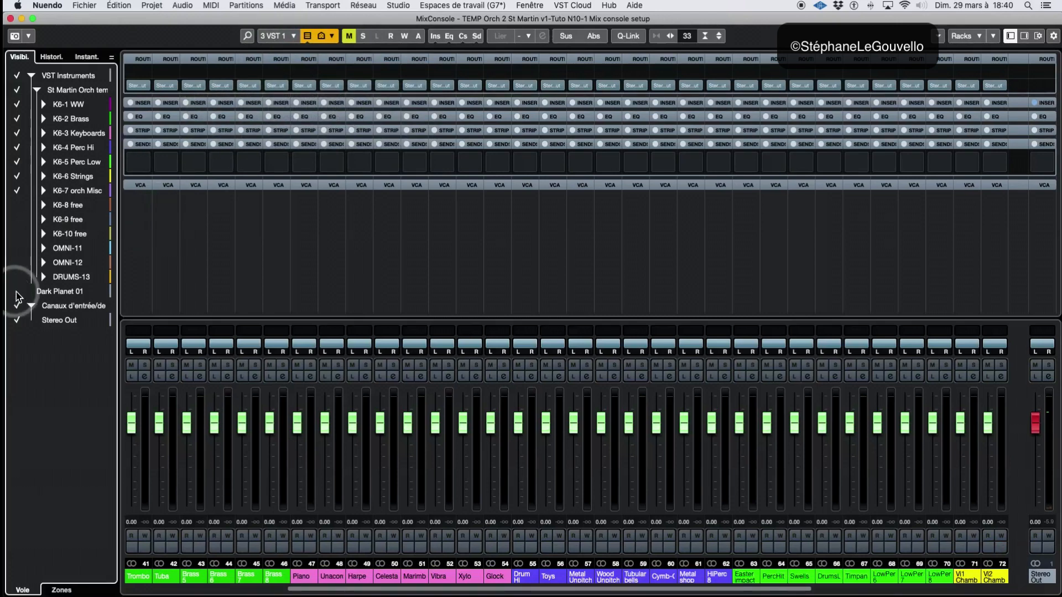
{"action": "left_click", "coordinate": [266, 37]}
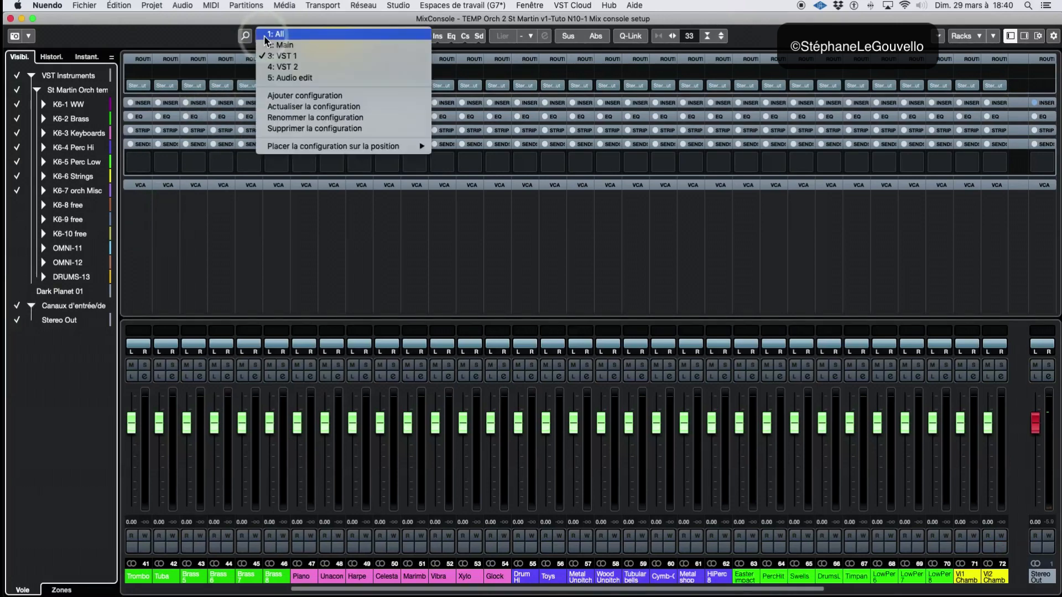
{"action": "left_click", "coordinate": [293, 107]}
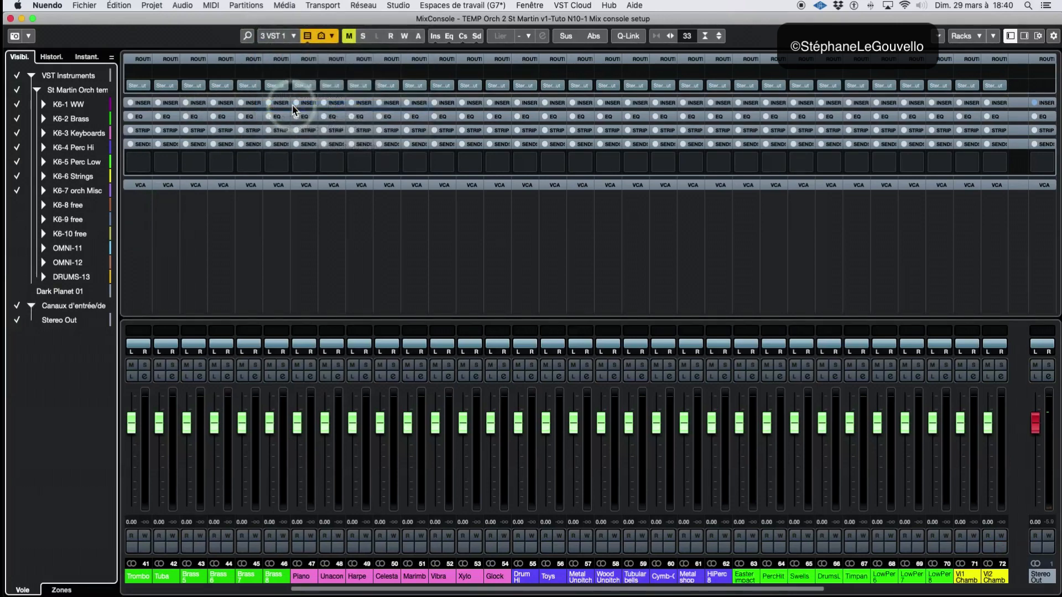
{"action": "left_click", "coordinate": [287, 38]}
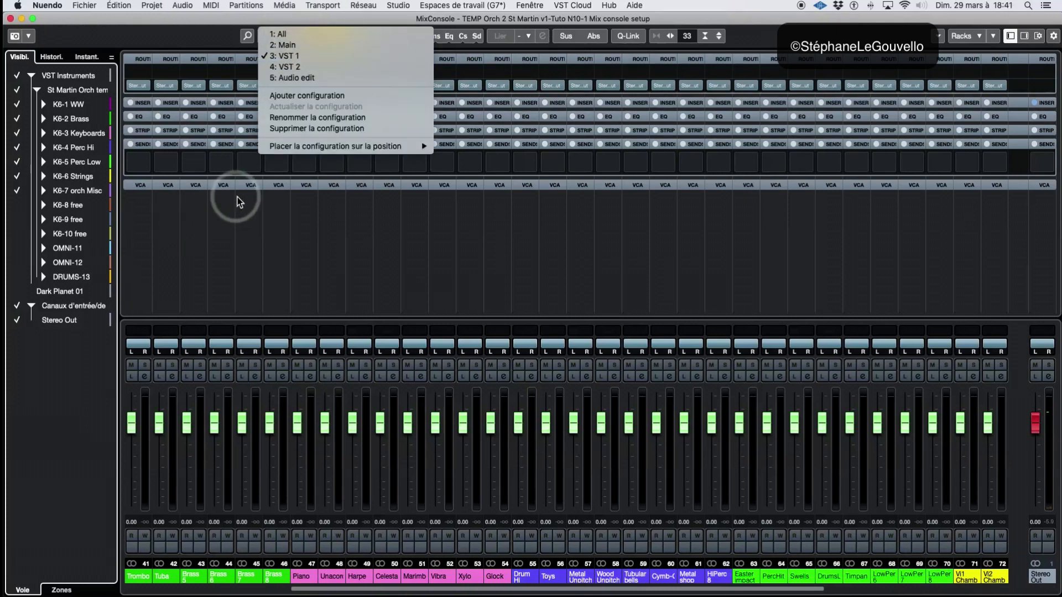
{"action": "left_click", "coordinate": [257, 220]}
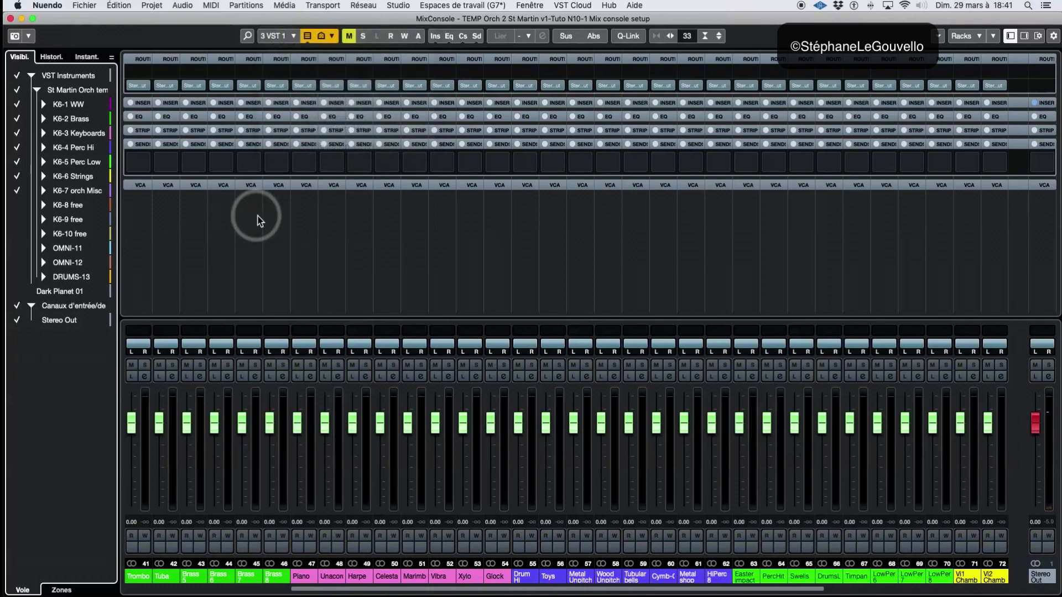